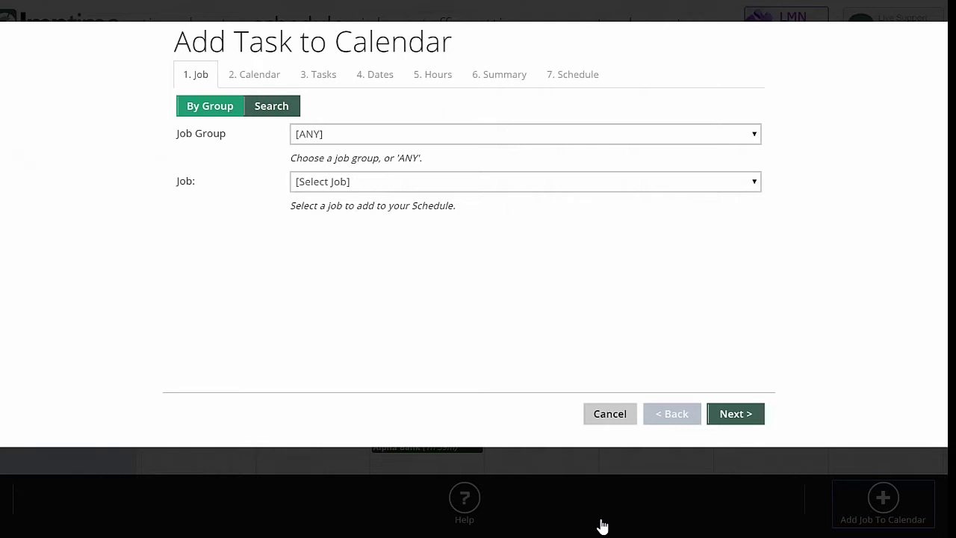
- Select the Alpha Bank job from any job group and continue to the calendar settings
click(524, 182)
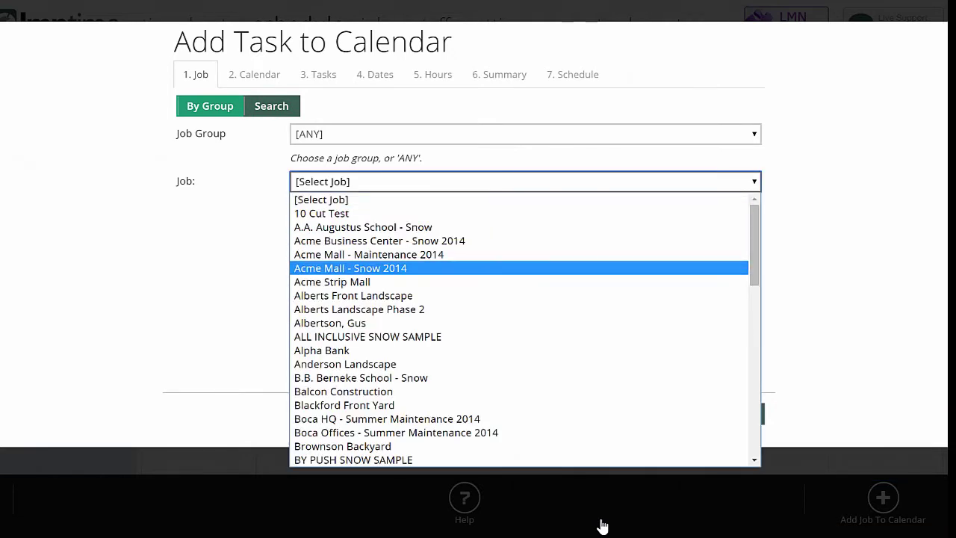
key(Down)
key(Down)
key(Down)
key(Down)
key(Down)
key(Down)
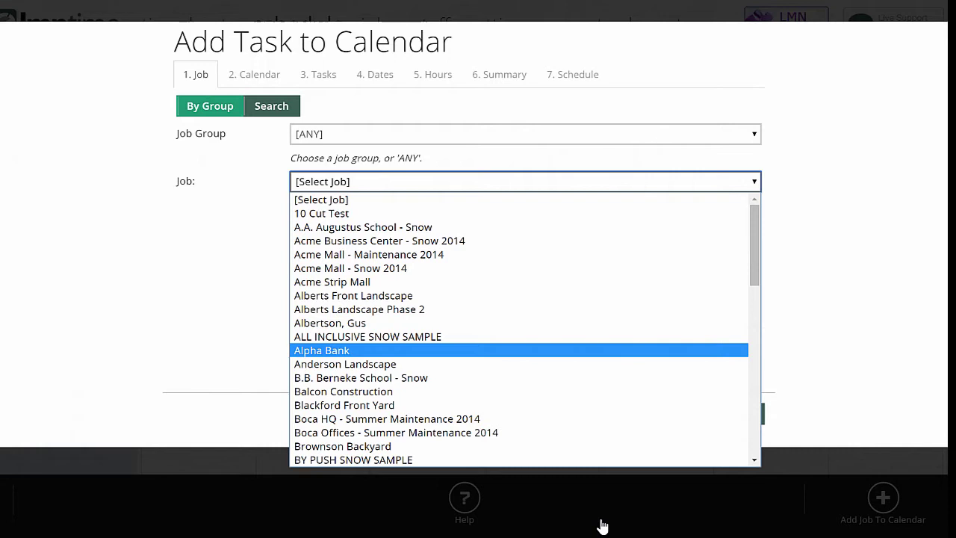
key(Return)
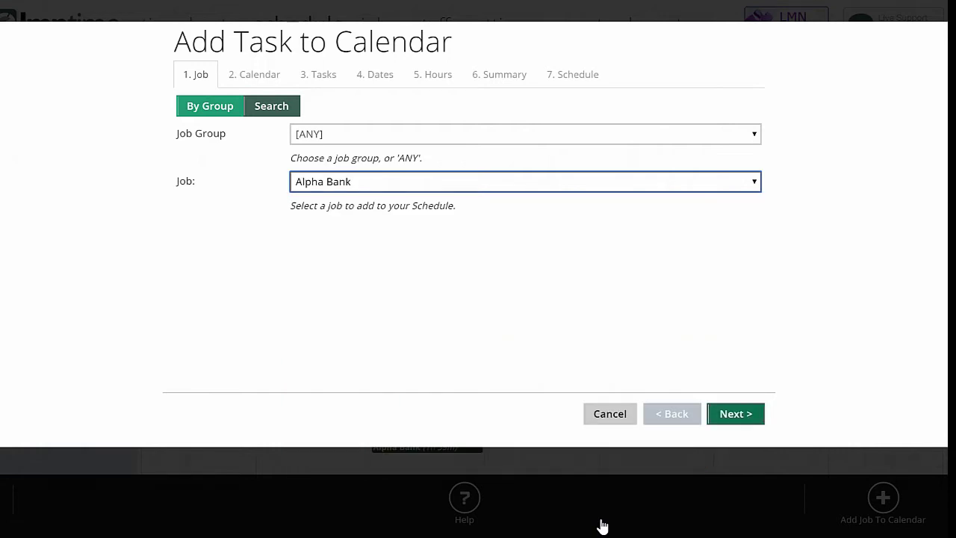
key(Tab)
key(Return)
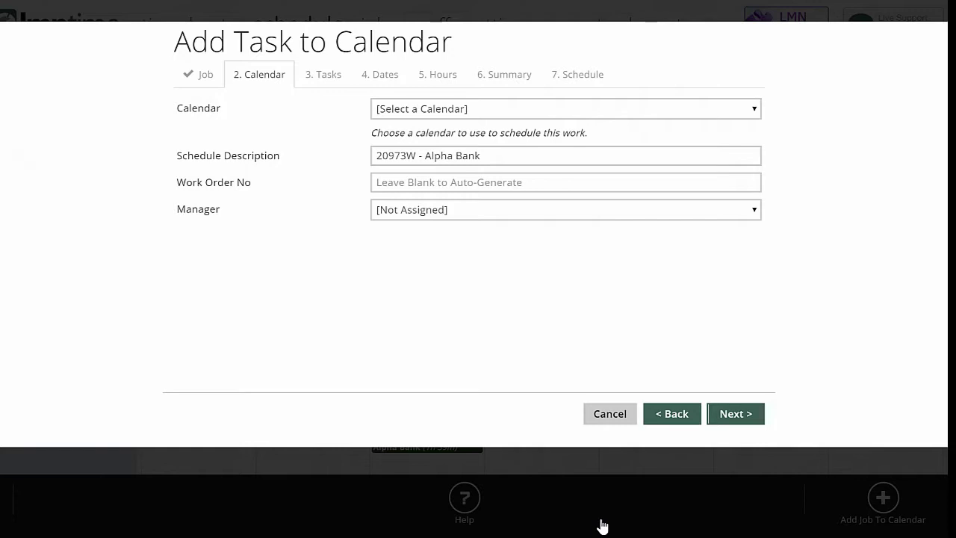
- Choose the Lawn Care calendar for scheduling the Alpha Bank work
key(alt+Down)
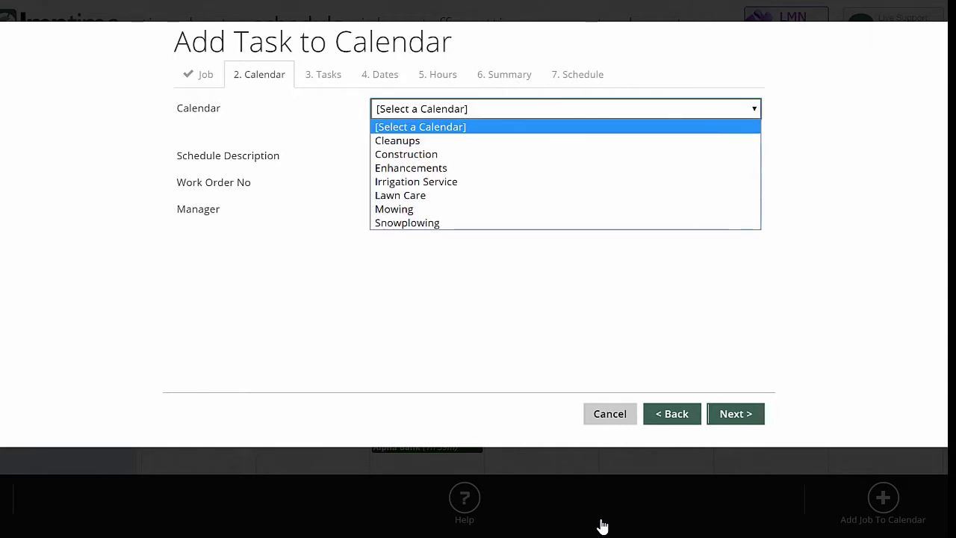
key(Down)
key(Down)
key(Down)
key(Down)
key(Down)
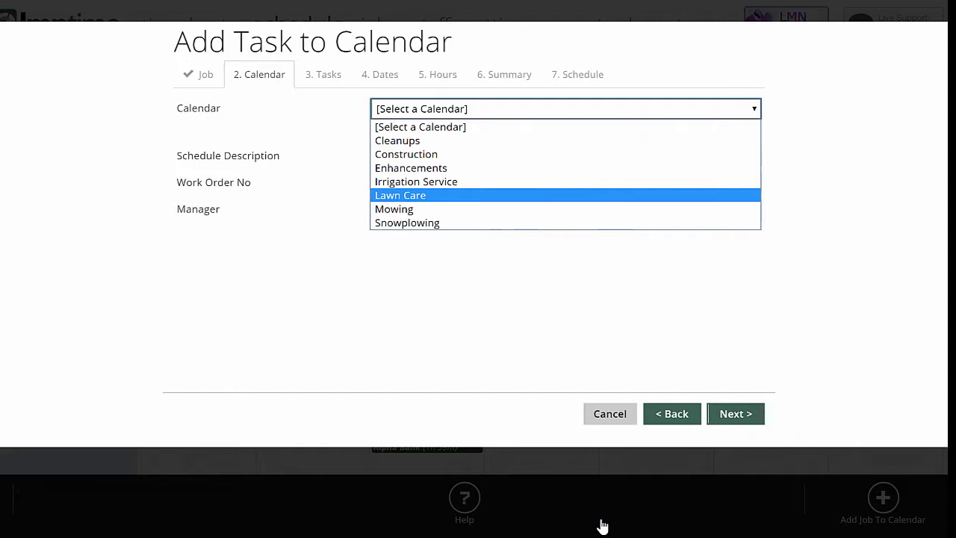
key(Down)
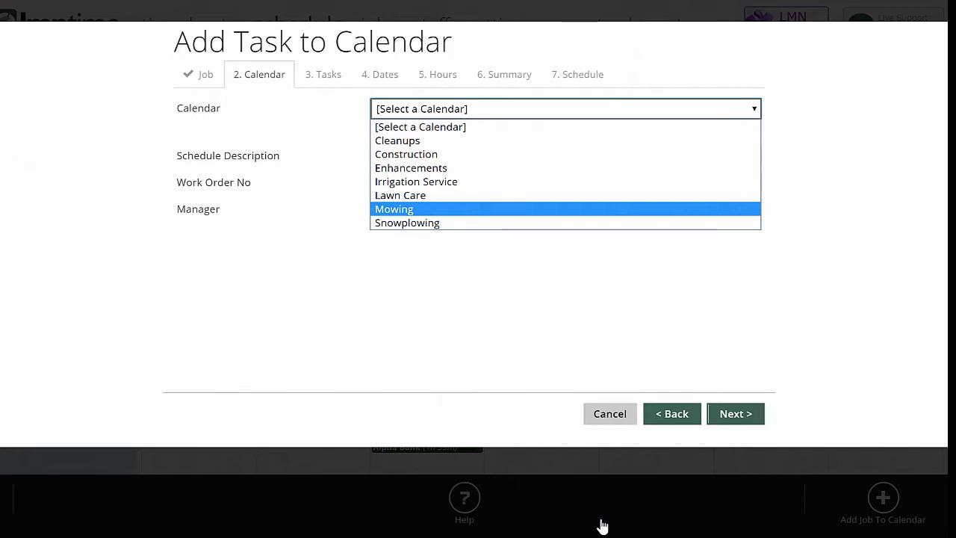
key(Up)
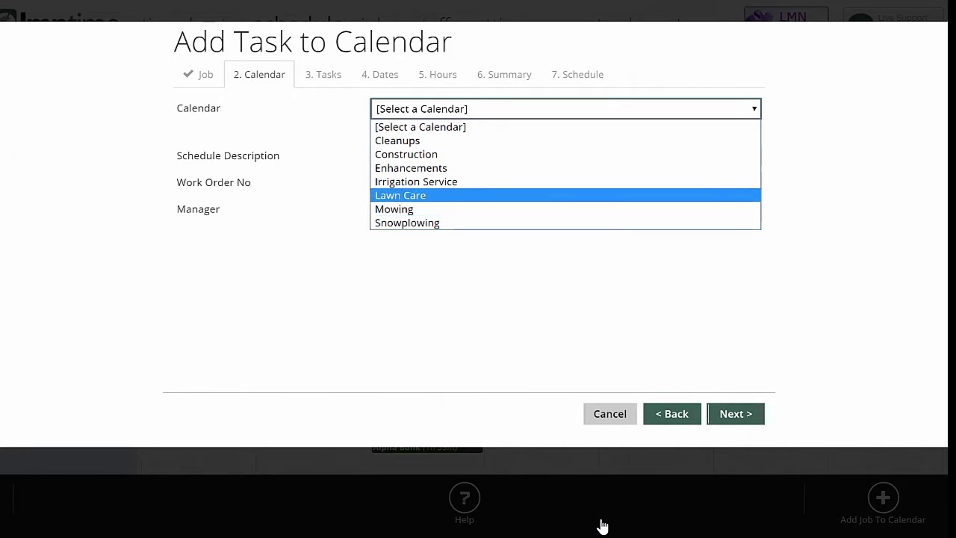
key(Return)
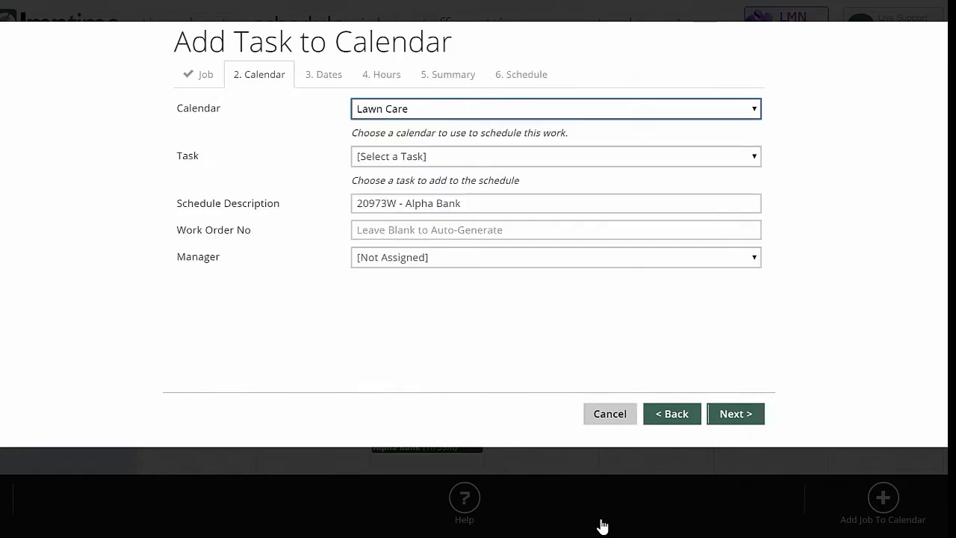
- Choose the unscheduled Lawn Care task with 8 visits and 6.5 man hours to add to the schedule
key(Tab)
key(alt+Down)
key(Down)
key(Down)
key(Down)
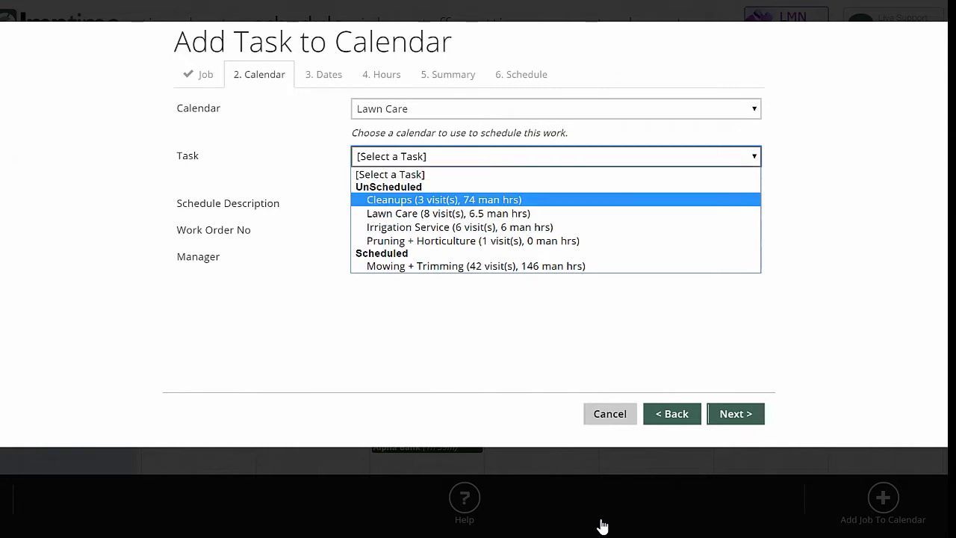
key(Down)
key(Down)
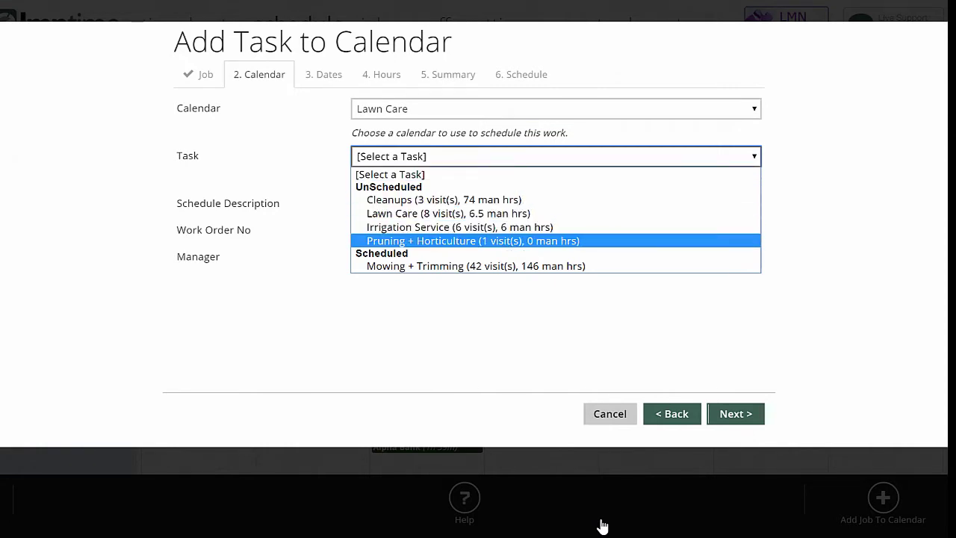
key(Up)
key(Up)
key(Down)
key(Down)
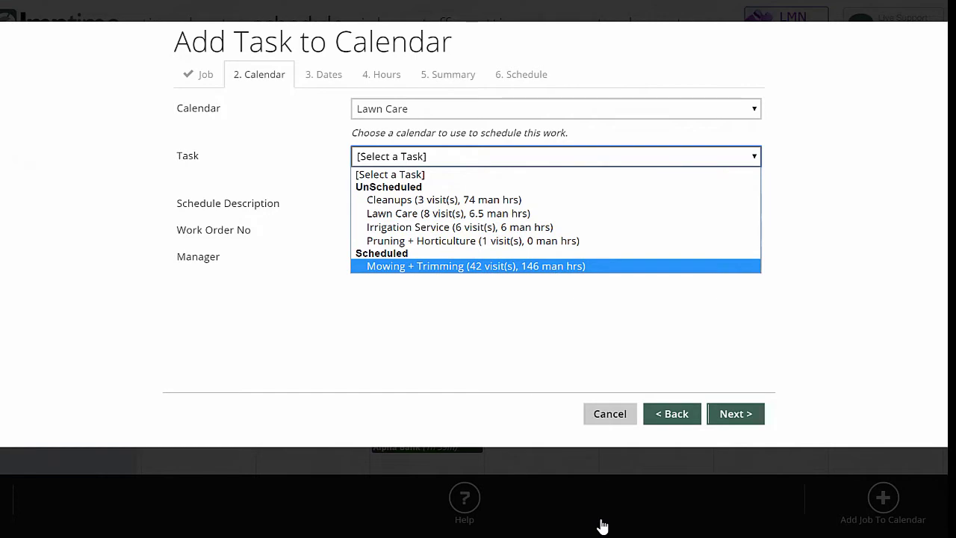
key(Up)
key(Up)
key(Up)
key(Up)
key(Down)
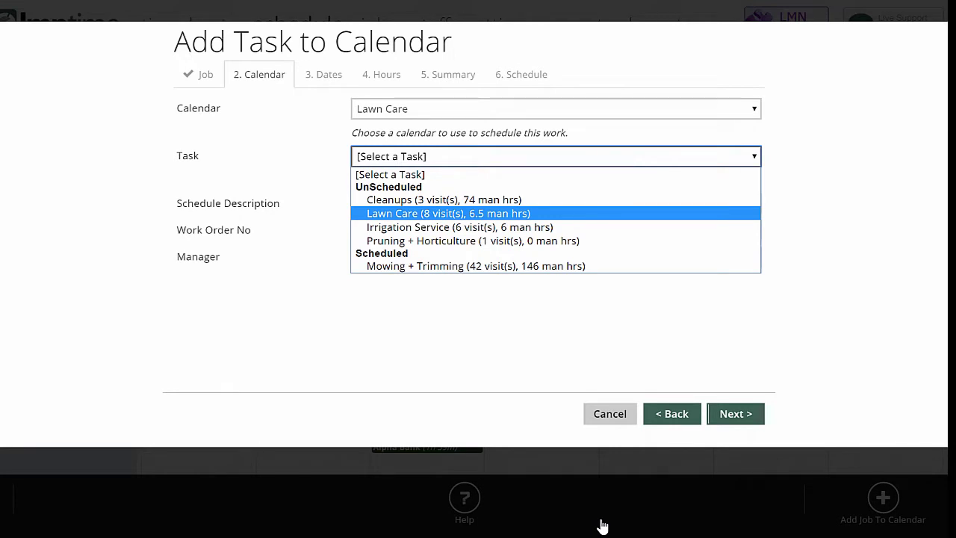
key(Up)
key(Up)
key(Down)
key(Down)
key(Return)
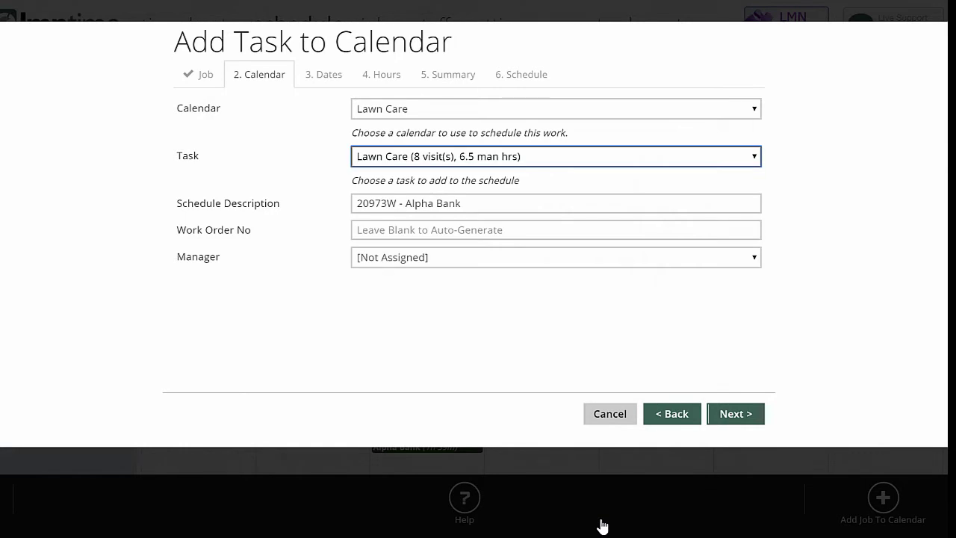
- Append "Lawn Care" to the end of the schedule description and leave the work order number blank
key(Tab)
text(Lawe)
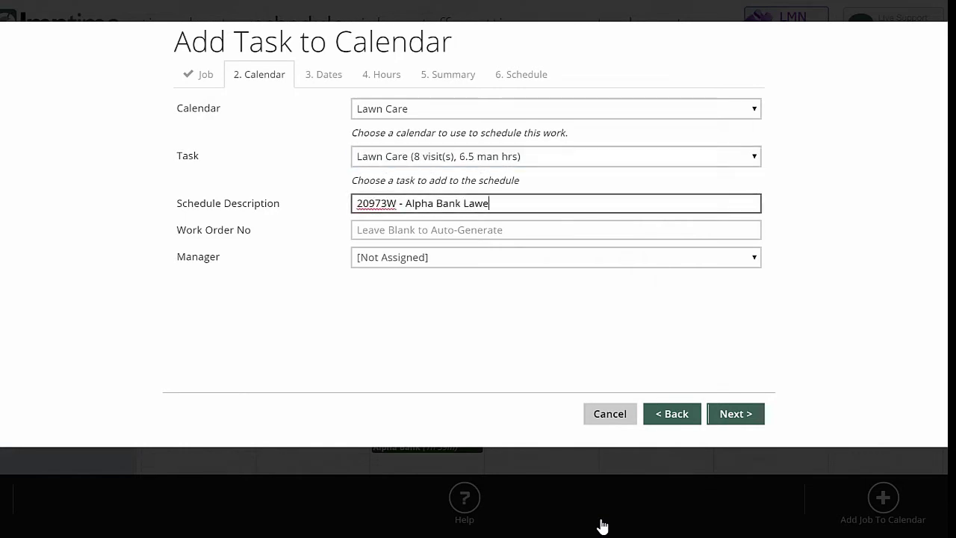
key(BackSpace)
text(n Care)
key(Tab)
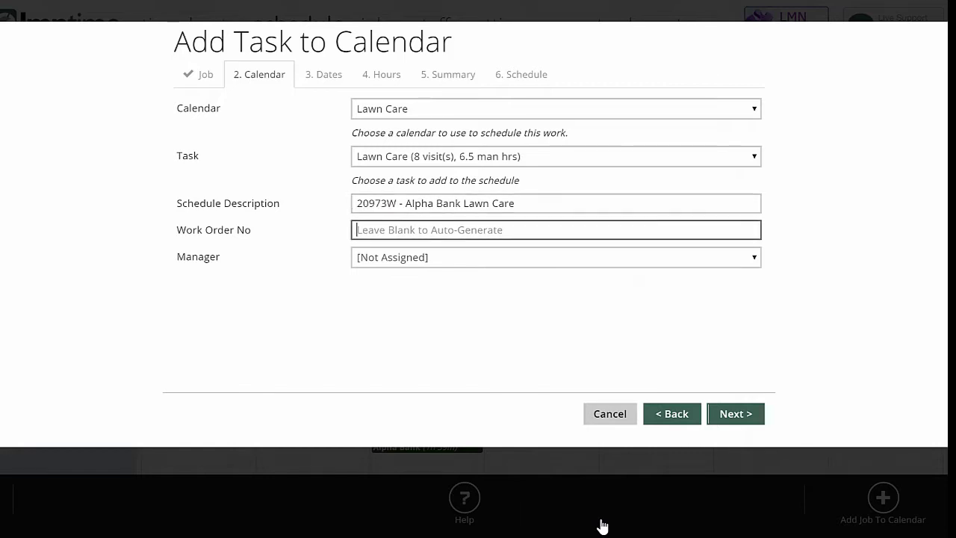
- Leave the manager as Not Assigned and continue to the visit dates
key(Tab)
key(alt+Down)
key(Down)
key(Down)
key(Down)
key(Escape)
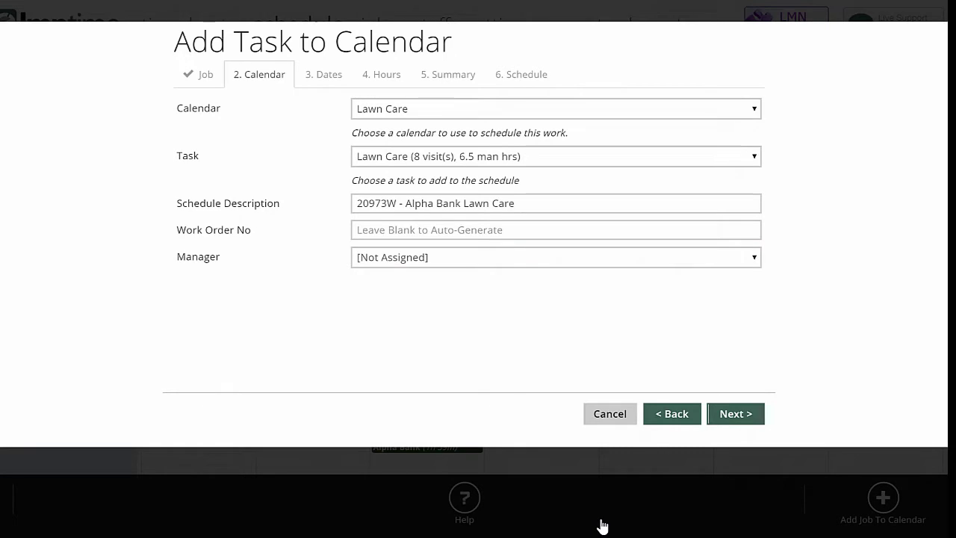
key(Return)
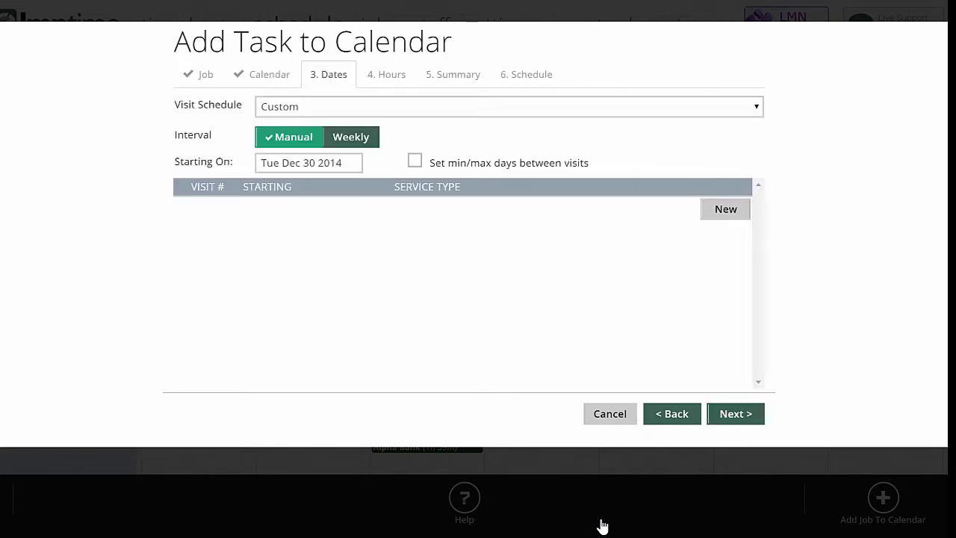
- Add a manual visit starting Dec 30 2014 to the custom visit schedule
key(Tab)
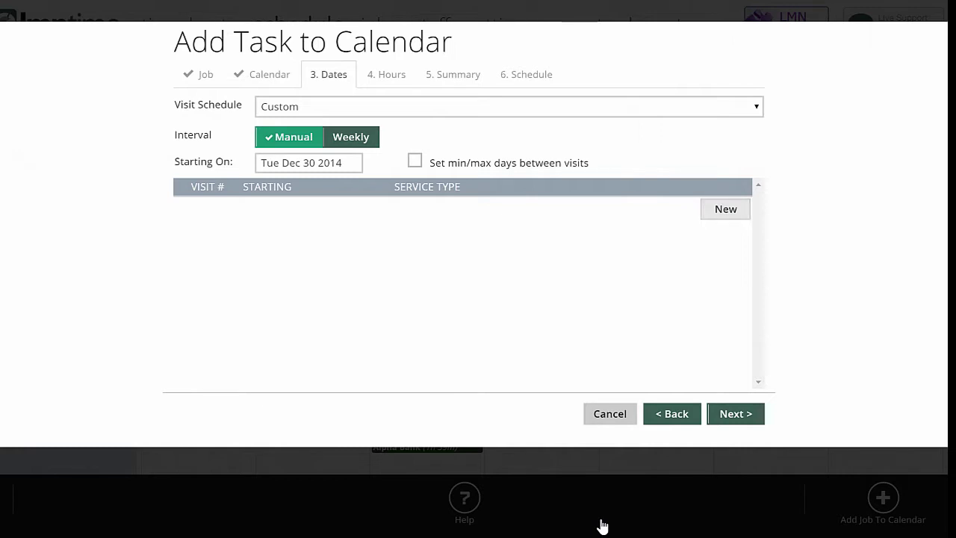
key(Return)
key(Tab)
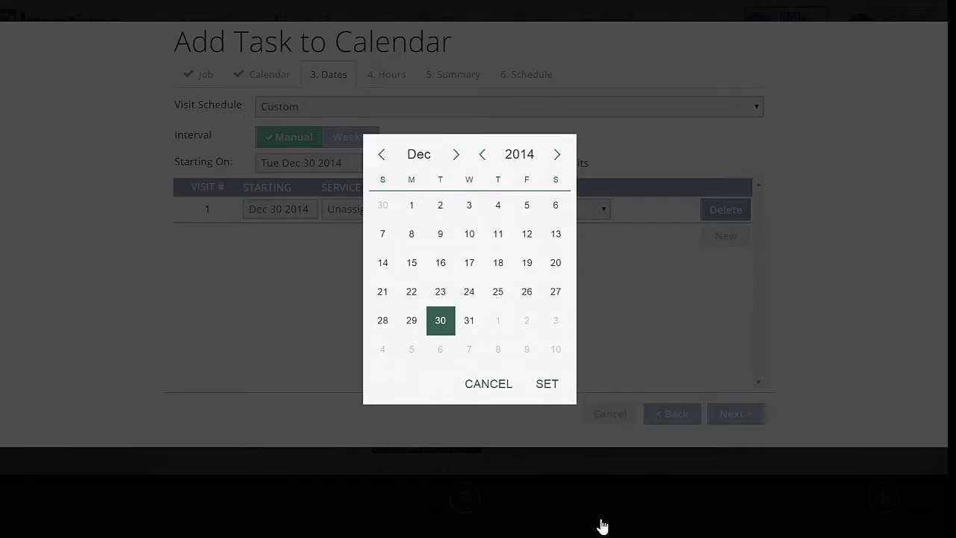
key(Tab)
key(Return)
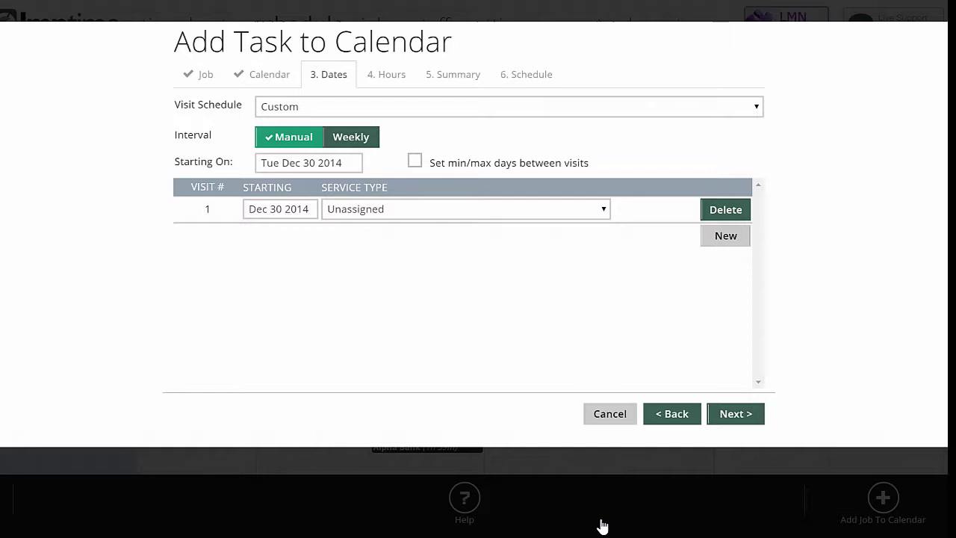
- Apply the Lawn Care - Premium (8 visits) visit schedule to the task
key(alt+Down)
key(Down)
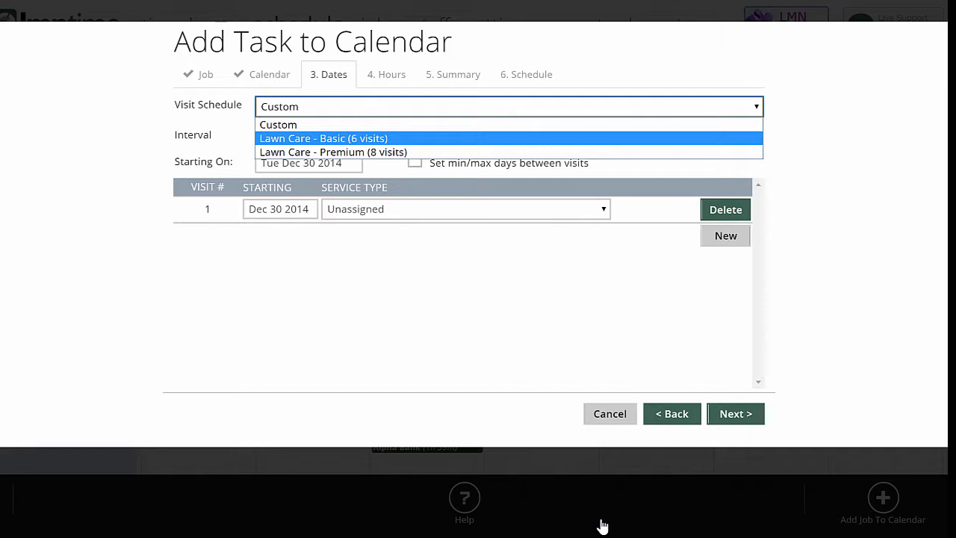
key(Down)
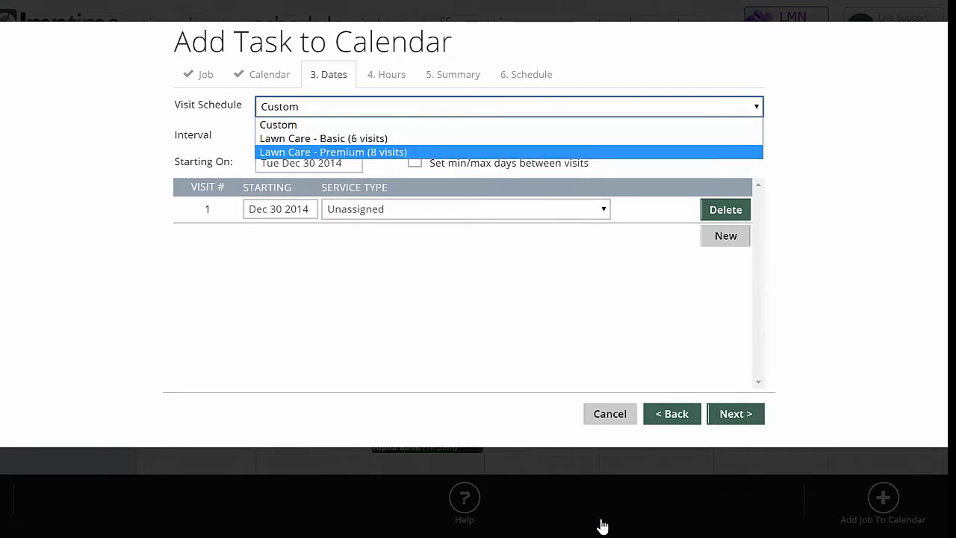
key(Return)
key(alt+Down)
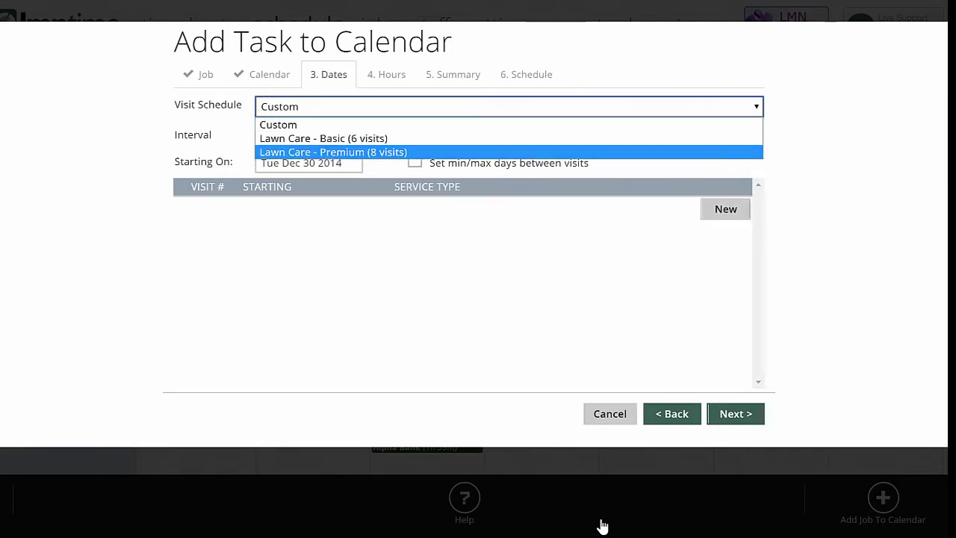
key(Return)
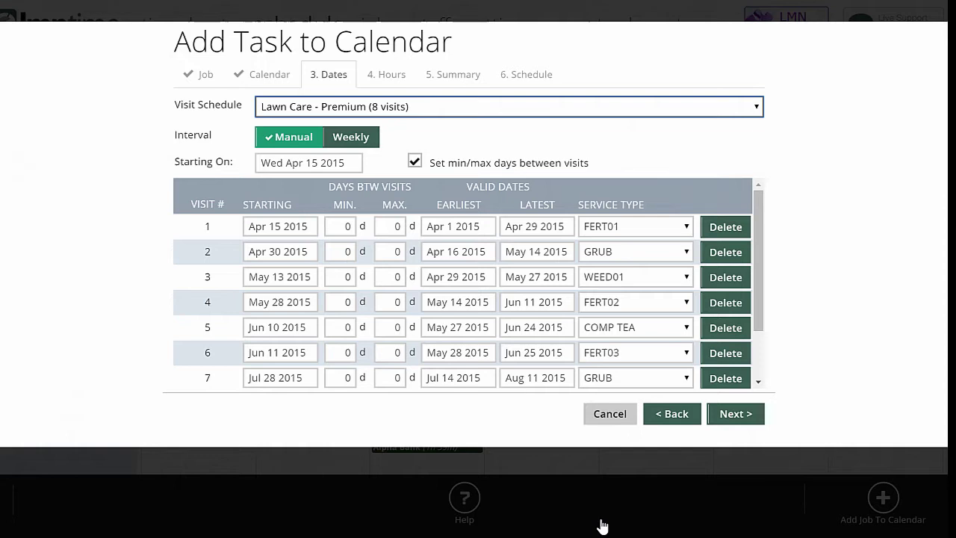
- Set the starting date of visit 3 to May 12 2015 and continue to the hours estimate
click(280, 276)
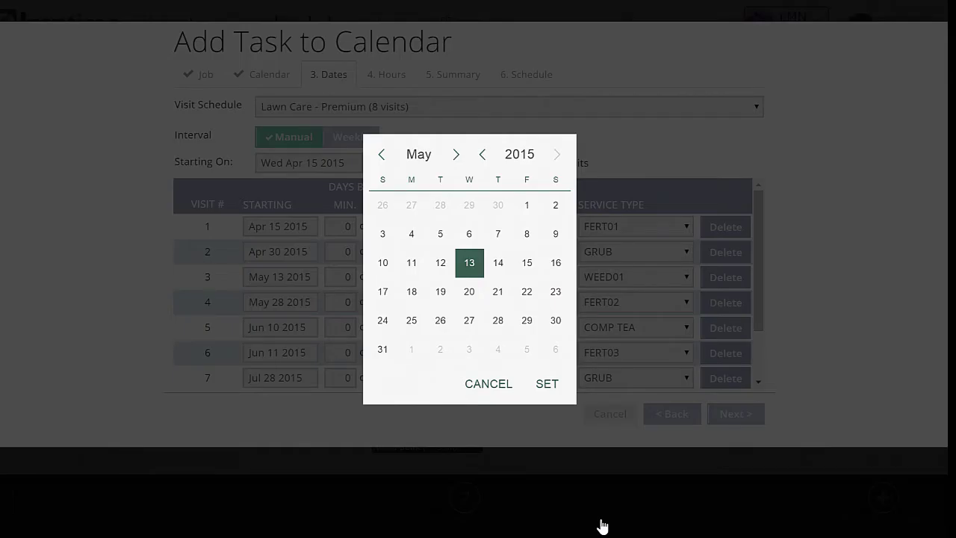
key(Left)
key(Return)
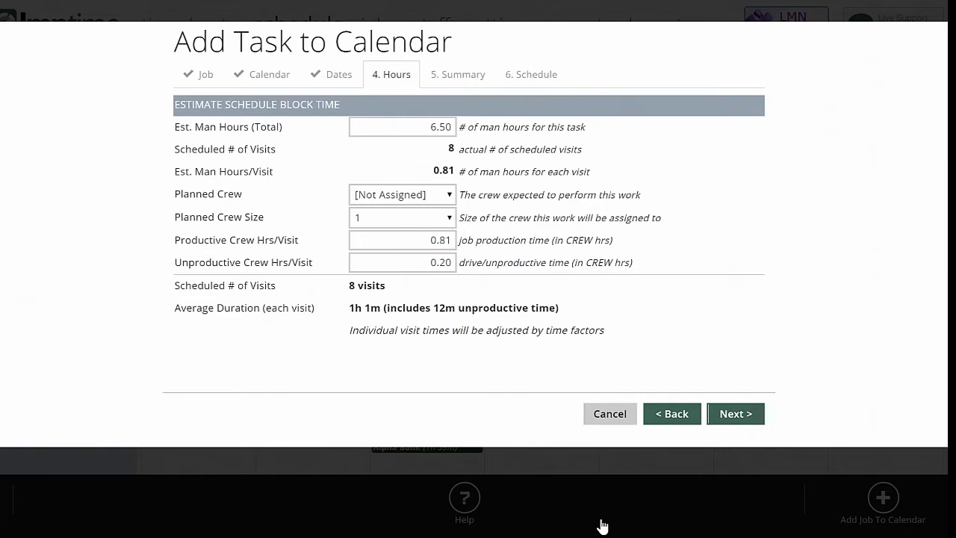
- Assign Lawn Care as the planned crew for the visits
key(Tab)
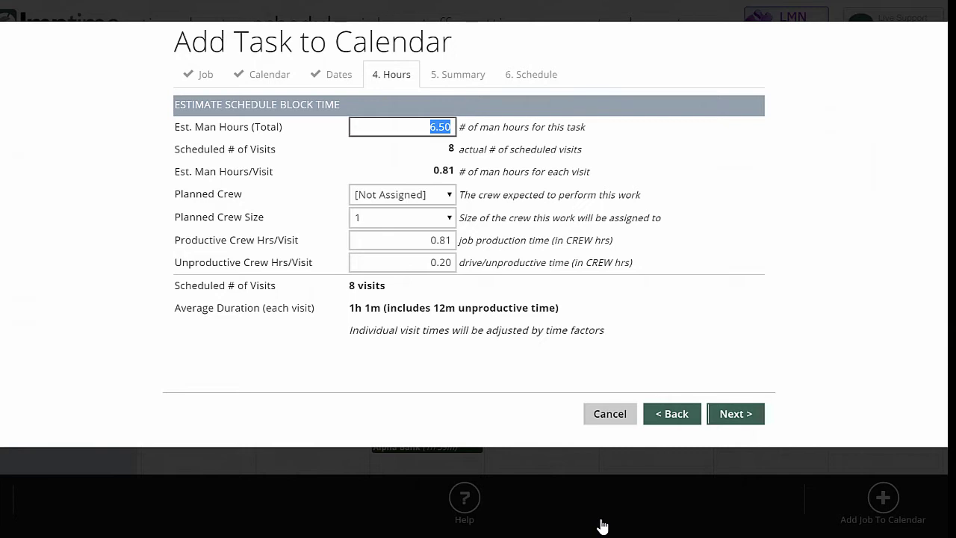
key(Tab)
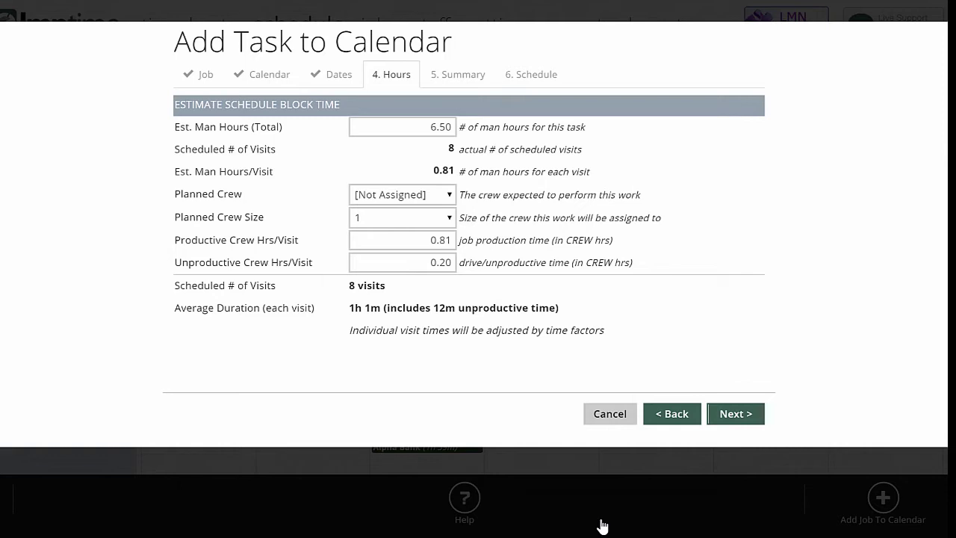
key(alt+Down)
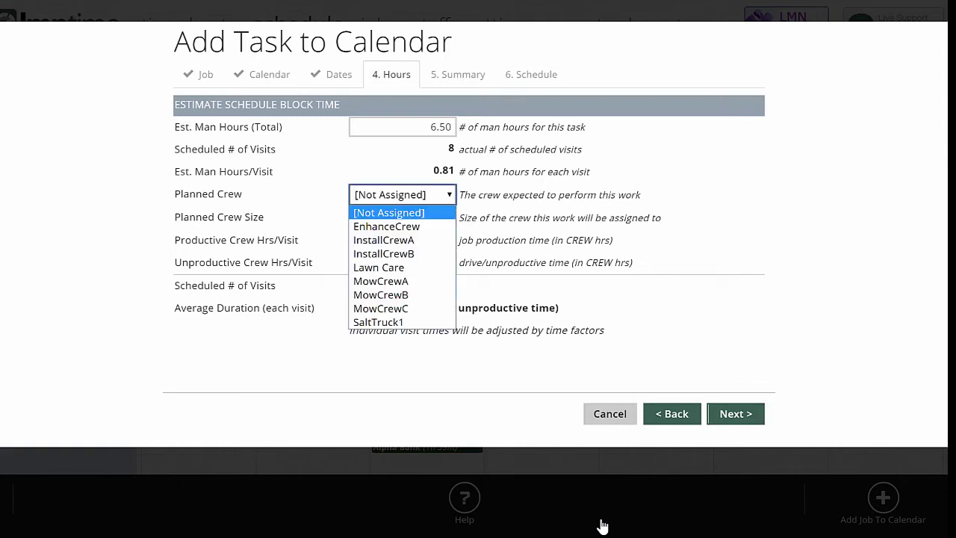
key(Down)
key(Down)
key(Down)
key(Down)
key(Down)
key(Down)
key(Up)
key(Up)
key(Up)
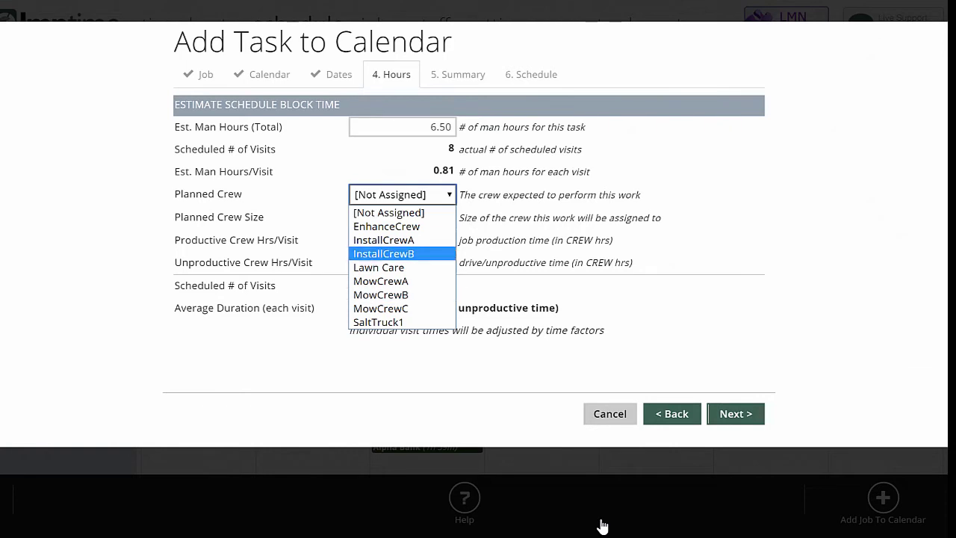
key(Down)
key(Return)
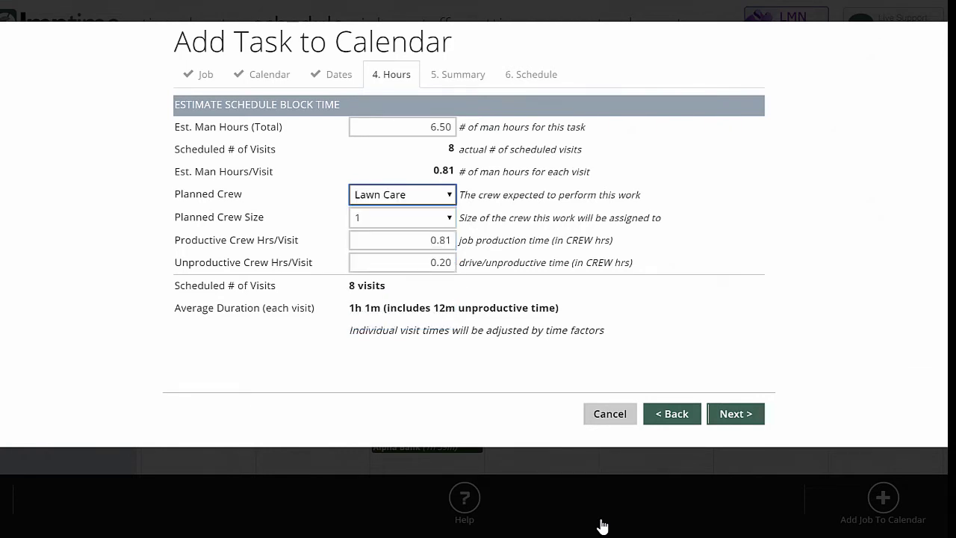
- Examine the available planned crew sizes without choosing a different one
key(Tab)
key(alt+Down)
key(Down)
key(Down)
key(Down)
key(Down)
key(Down)
key(Down)
key(Down)
key(Down)
key(Up)
key(Up)
key(Up)
key(Up)
key(Up)
key(Up)
key(Up)
key(Escape)
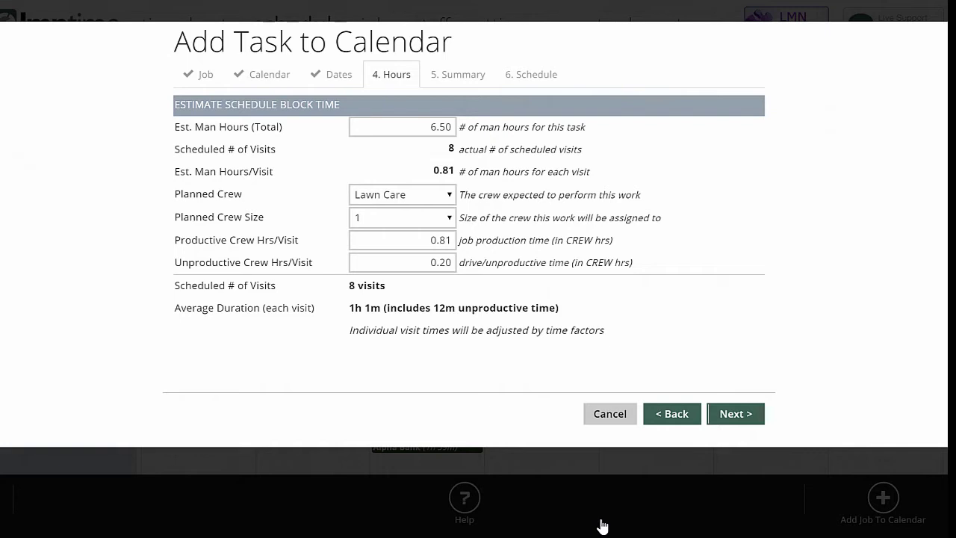
- Accept the hours estimate and scheduling summary and proceed to the proposed schedule
key(Tab)
key(Tab)
key(Return)
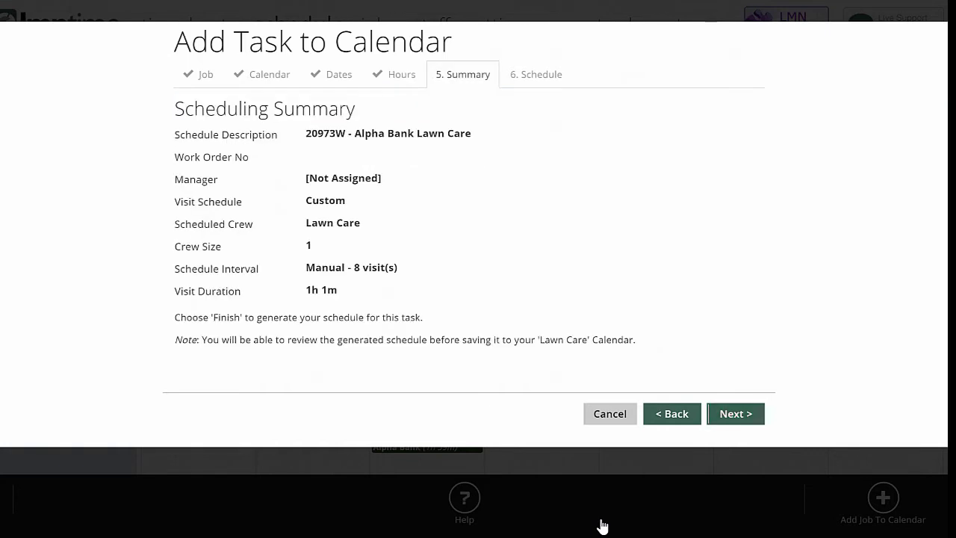
key(Return)
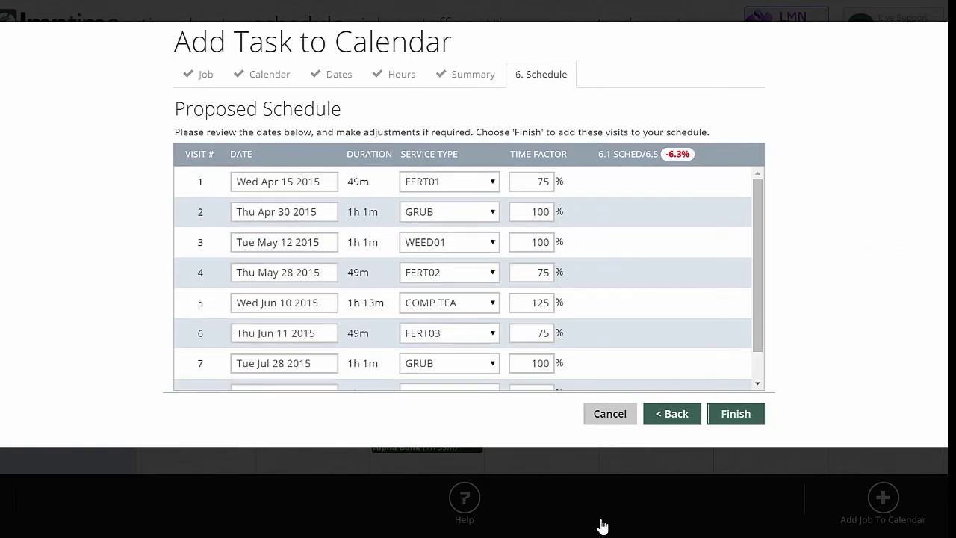
- Set the time factor of visit 1 (FERT01) to 80% in the proposed schedule
key(Tab)
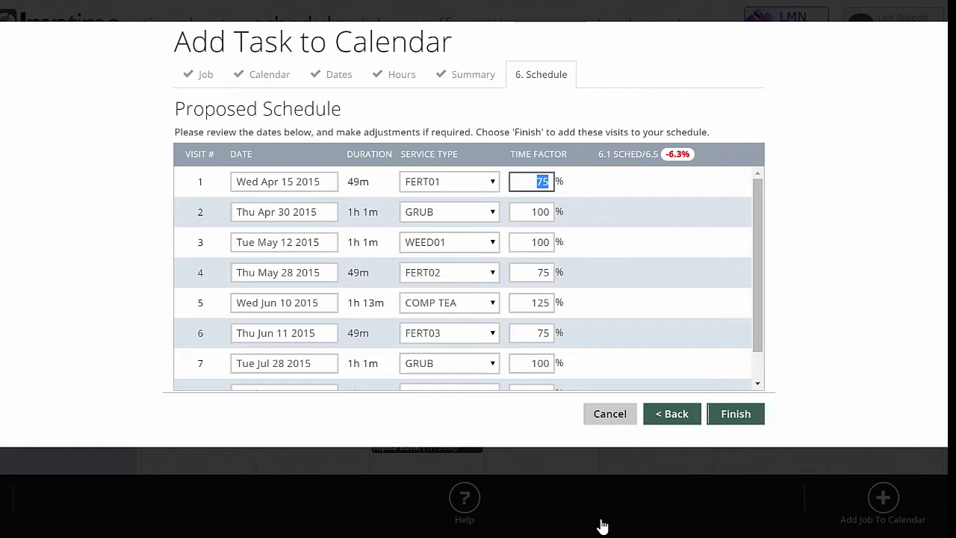
key(Tab)
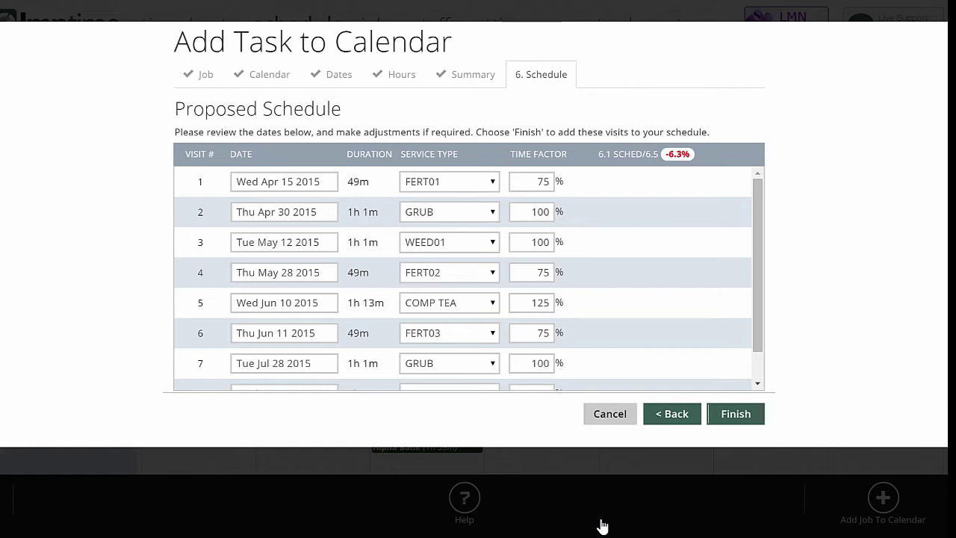
mouse_move(757, 265)
mouse_down()
mouse_move(757, 291)
mouse_move(758, 265)
mouse_up()
double_click(536, 182)
text(80)
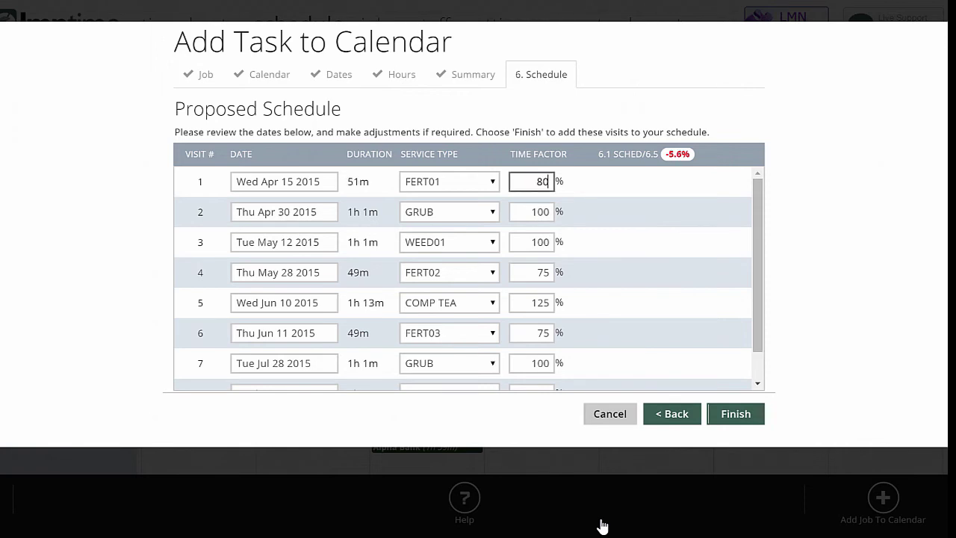
key(Tab)
click(547, 384)
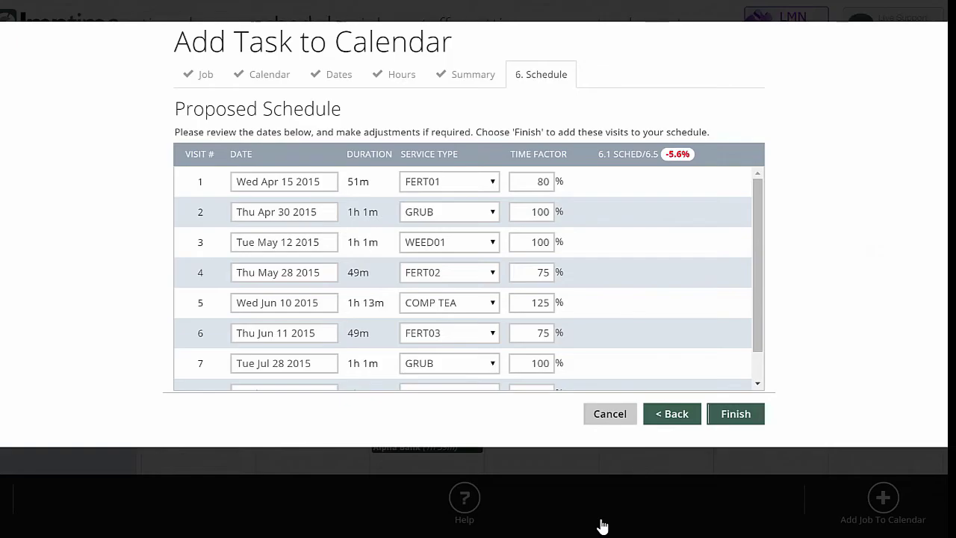
- Set the time factors of visit 4 (FERT02) and visit 6 (FERT03) to 90%
double_click(542, 272)
text(90)
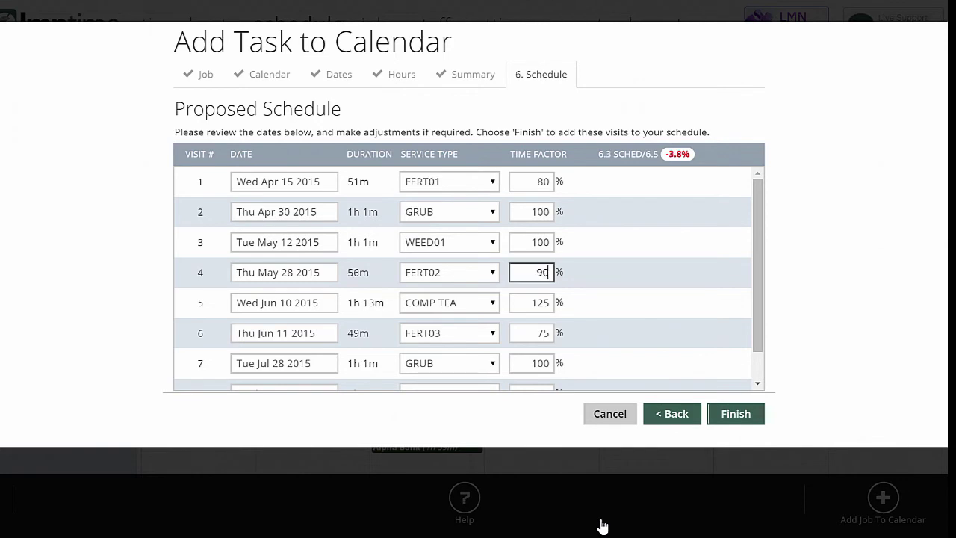
key(Tab)
text(90)
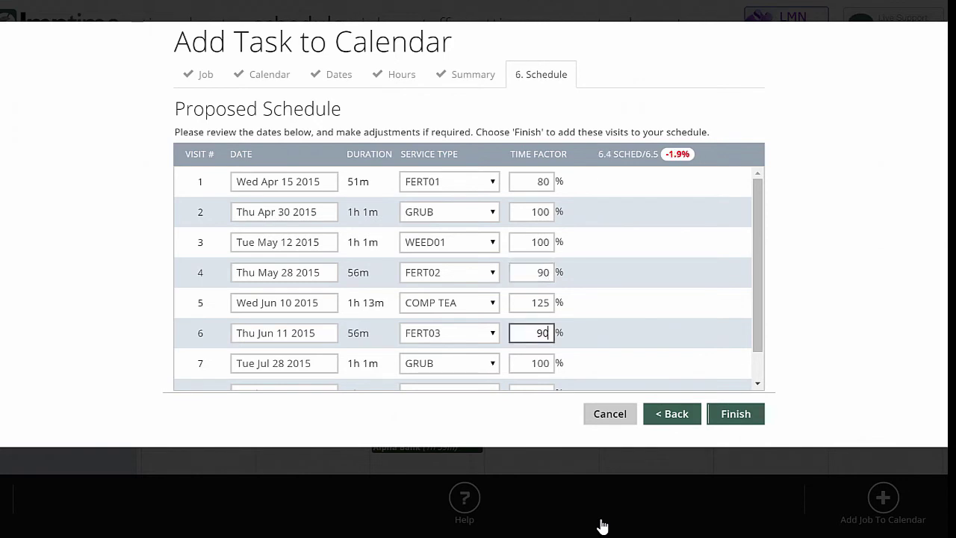
key(Tab)
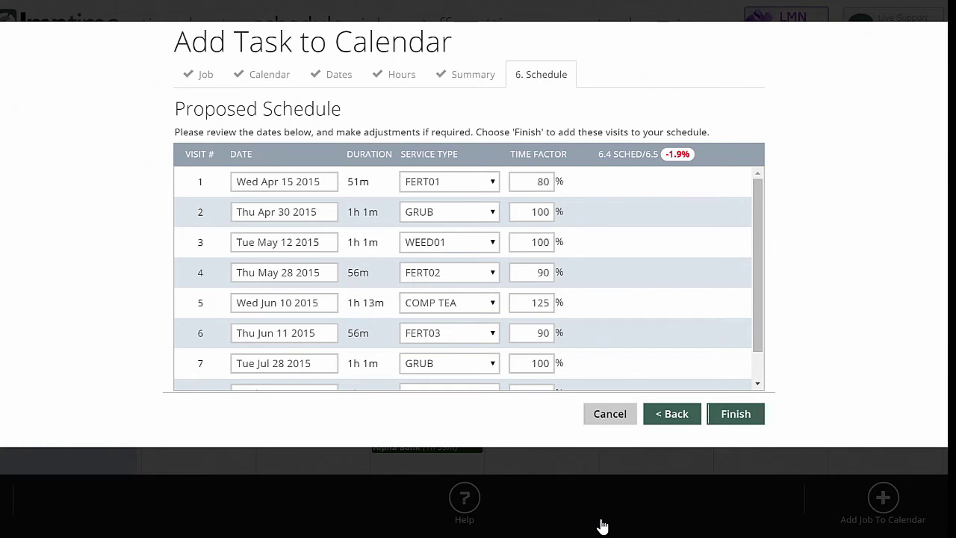
- Finish adding the proposed visits to the schedule and show the Lawn Care crew's calendar
click(736, 413)
key(Return)
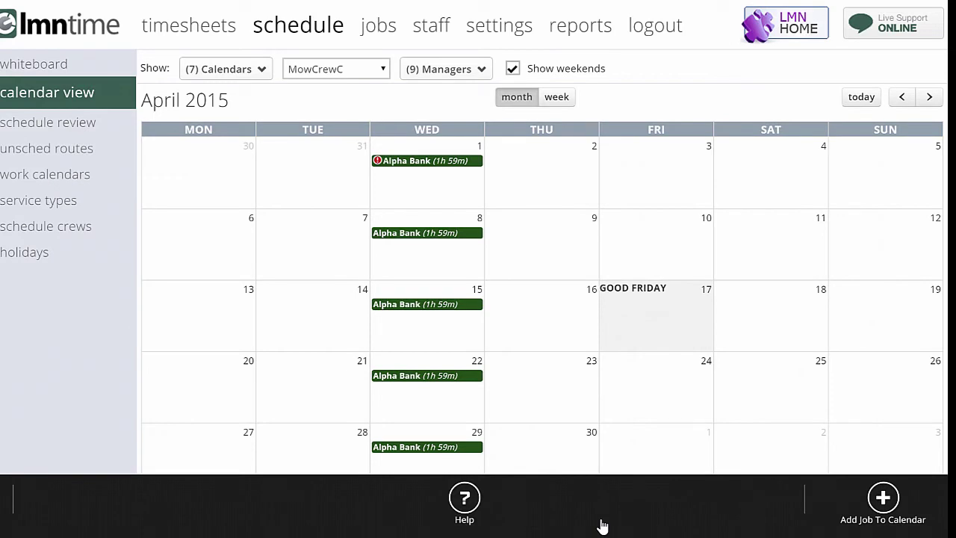
click(336, 68)
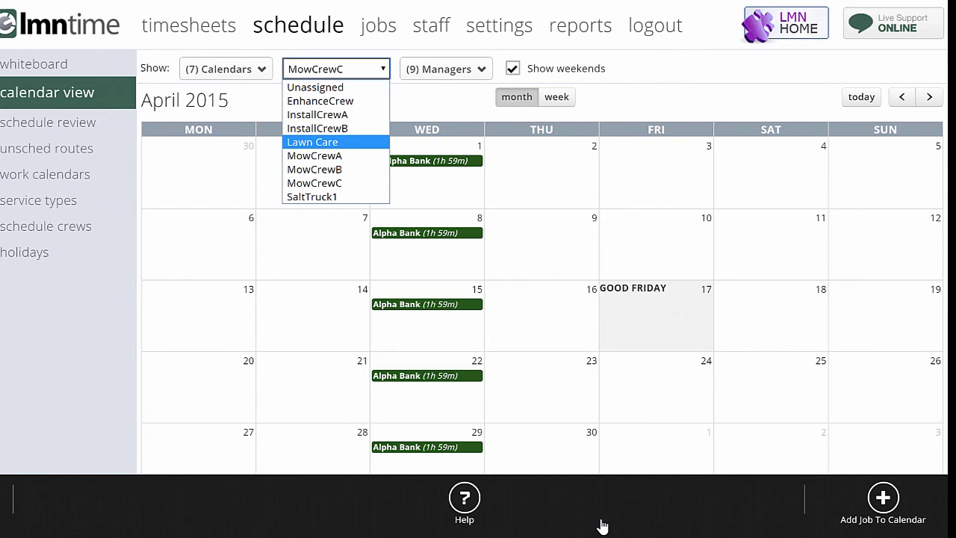
click(336, 142)
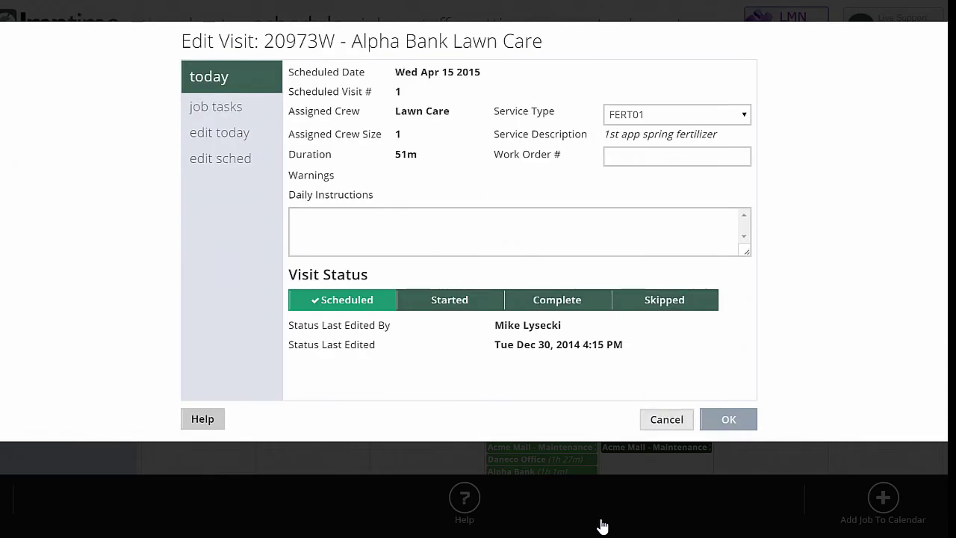
- Review the details of the Alpha Bank visits on April 15 and April 30, leaving them unchanged
key(Escape)
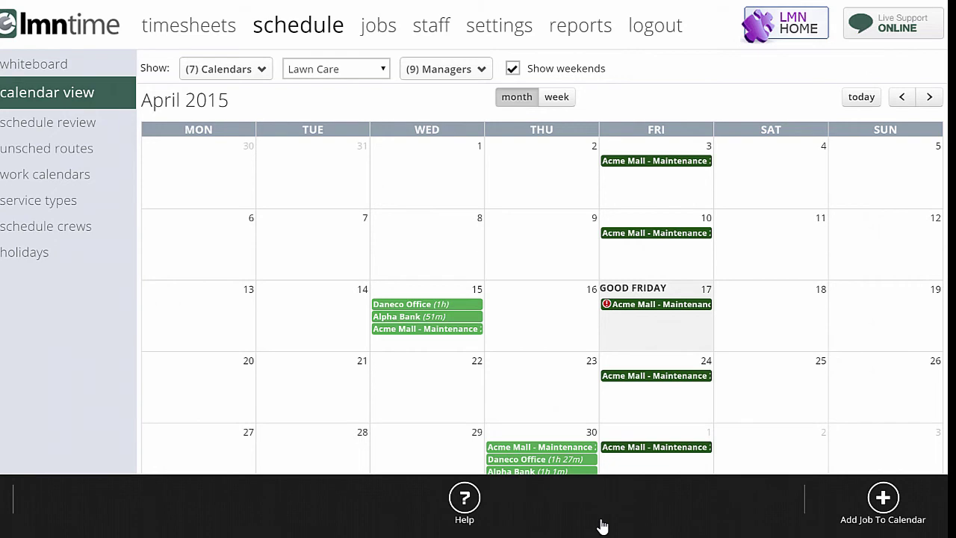
scroll(603, 526, down, 2)
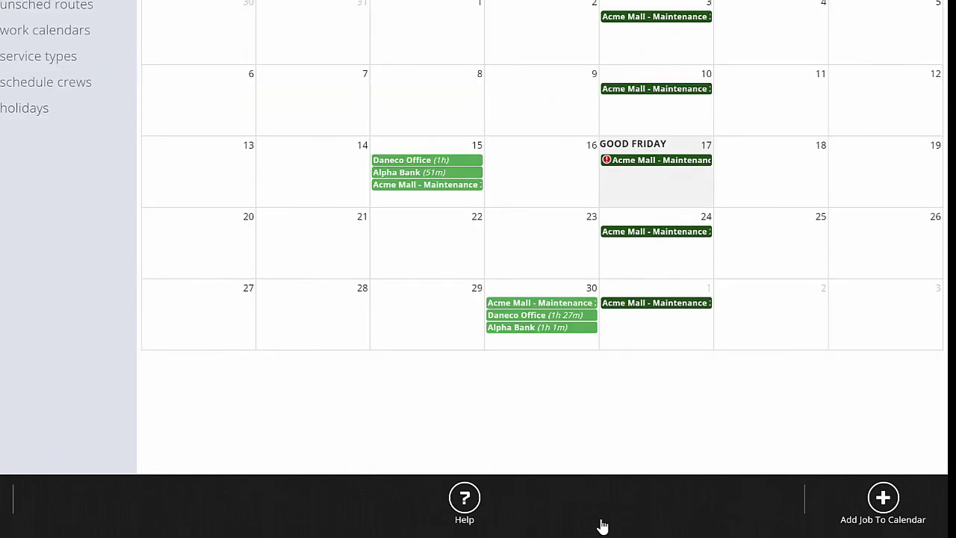
key(Return)
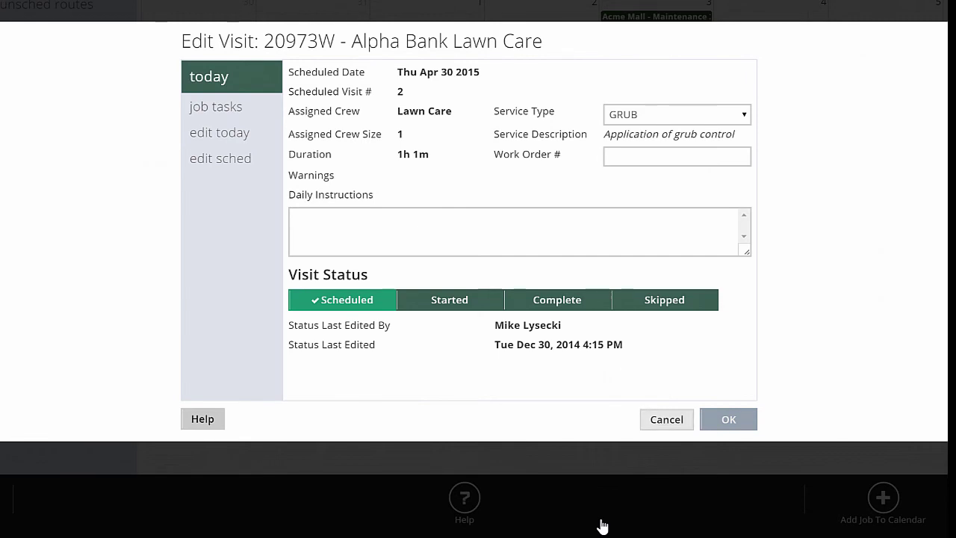
key(Escape)
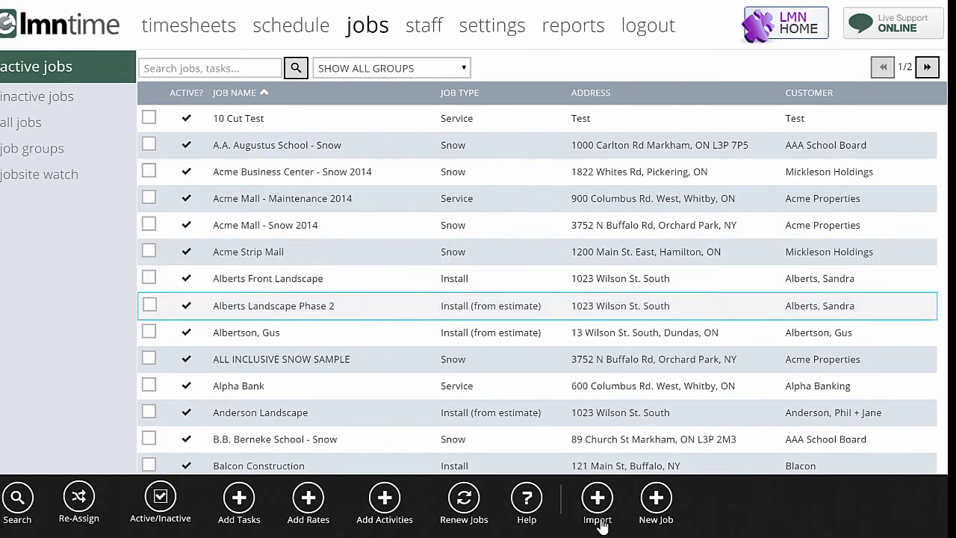
- Open the Alpha Bank job's detailed schedule and examine the dates, visit types and crew of its lawn care visits
click(238, 388)
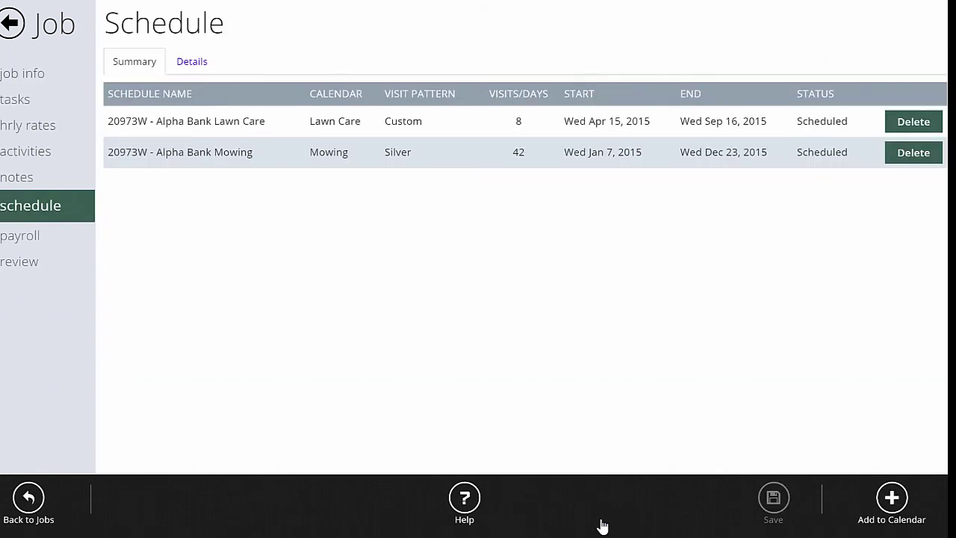
click(191, 61)
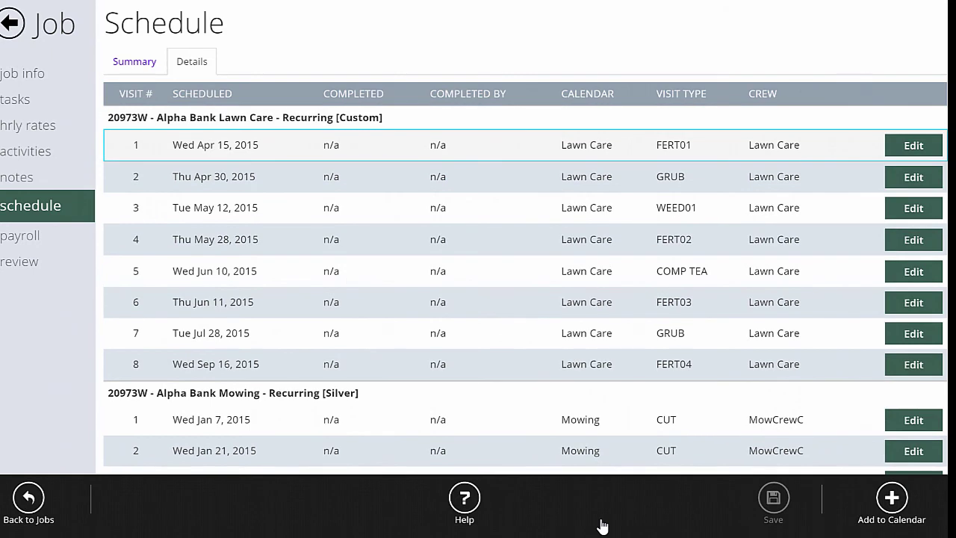
key(Down)
key(Down)
key(Down)
key(Down)
key(Down)
key(Down)
key(Down)
key(Up)
key(Up)
key(Up)
key(Up)
key(Up)
key(Up)
key(Up)
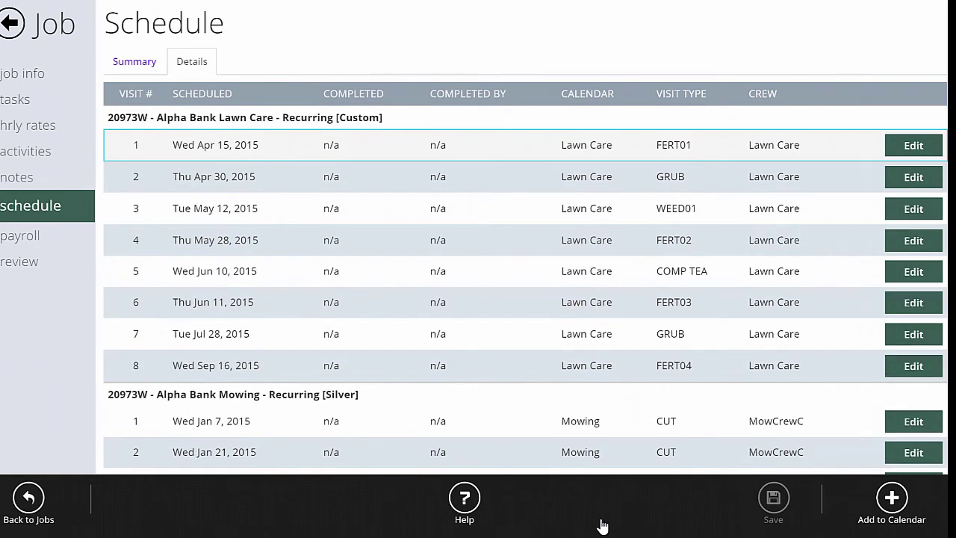
key(Down)
key(Down)
key(Down)
key(Down)
key(Down)
key(Down)
key(Up)
key(Up)
key(Up)
key(Up)
key(Up)
key(Up)
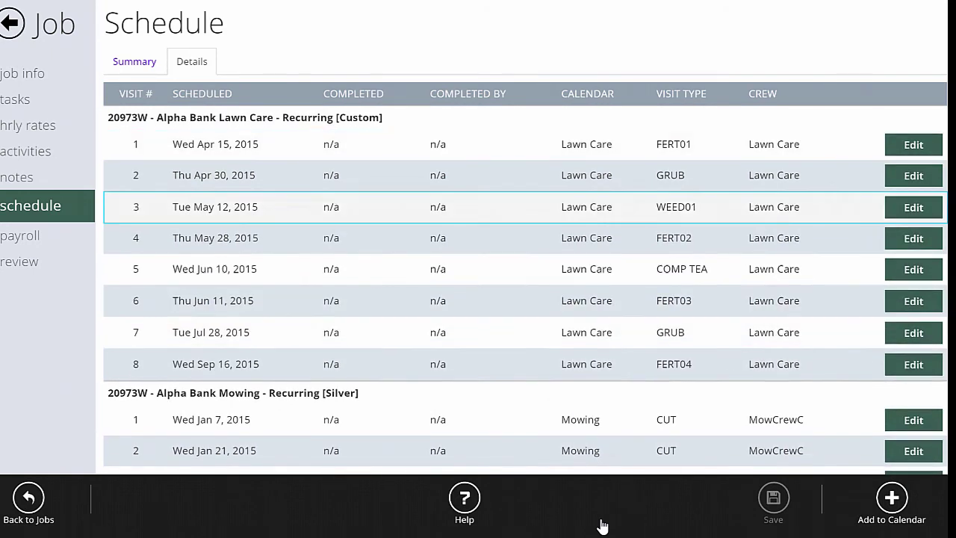
key(Down)
key(Down)
key(Down)
key(Down)
key(Down)
key(Down)
key(Down)
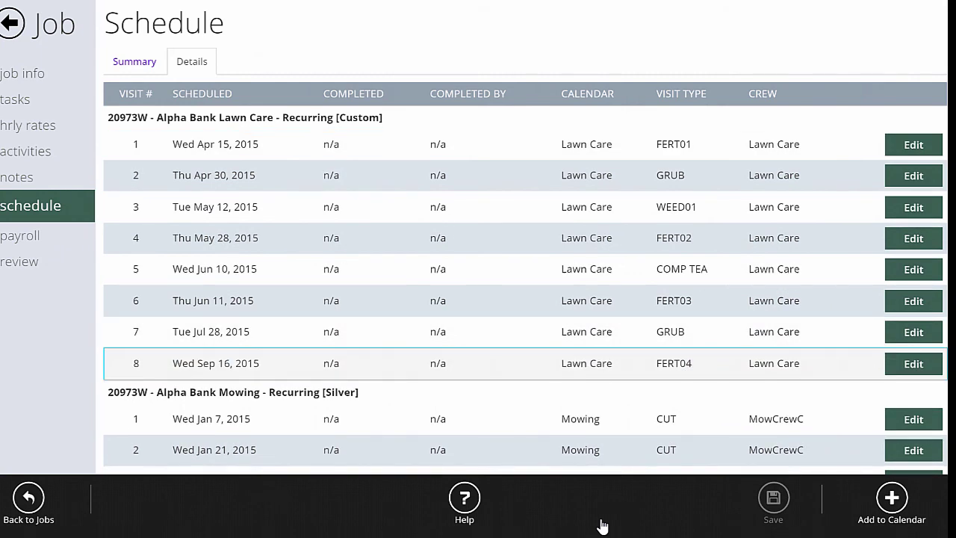
key(Up)
key(Up)
key(Up)
key(Up)
key(Up)
key(Up)
key(Up)
key(Up)
key(Down)
key(Down)
key(Down)
key(Down)
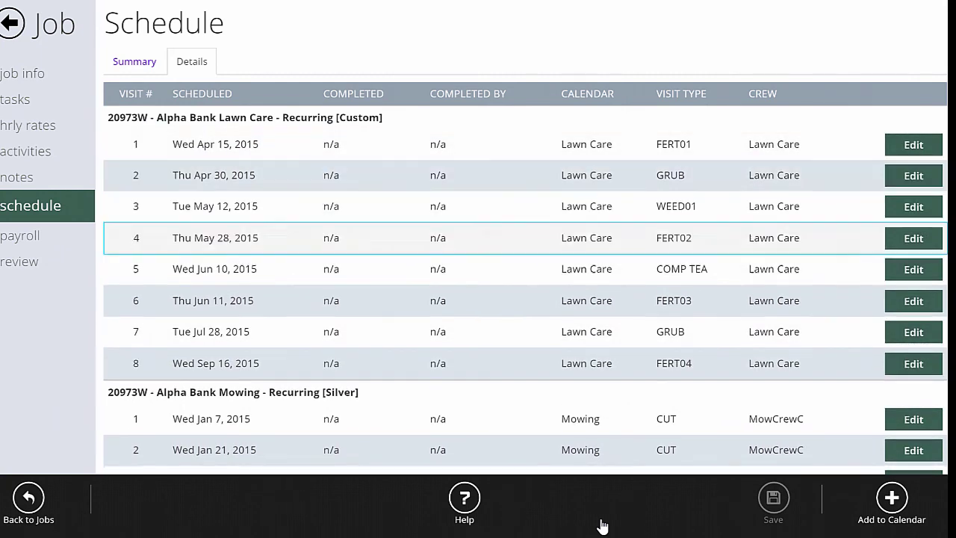
key(Down)
key(Down)
key(Down)
key(Down)
key(Up)
key(Up)
key(Up)
key(Up)
key(Up)
key(Up)
key(Up)
key(Down)
key(Down)
key(Down)
key(Down)
key(Down)
key(Down)
key(Up)
key(Up)
key(Up)
key(Up)
key(Up)
key(Up)
key(Up)
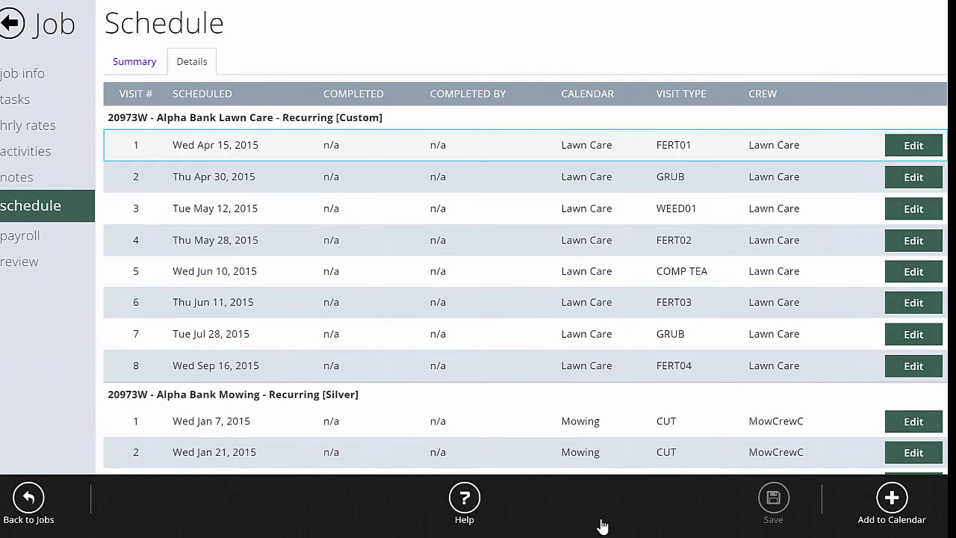
key(Down)
key(Down)
key(Down)
key(Down)
key(Down)
key(Down)
key(Down)
key(Down)
key(Down)
key(Down)
key(Down)
key(Up)
key(Up)
key(Up)
key(Up)
key(Up)
key(Up)
key(Up)
key(Up)
key(Up)
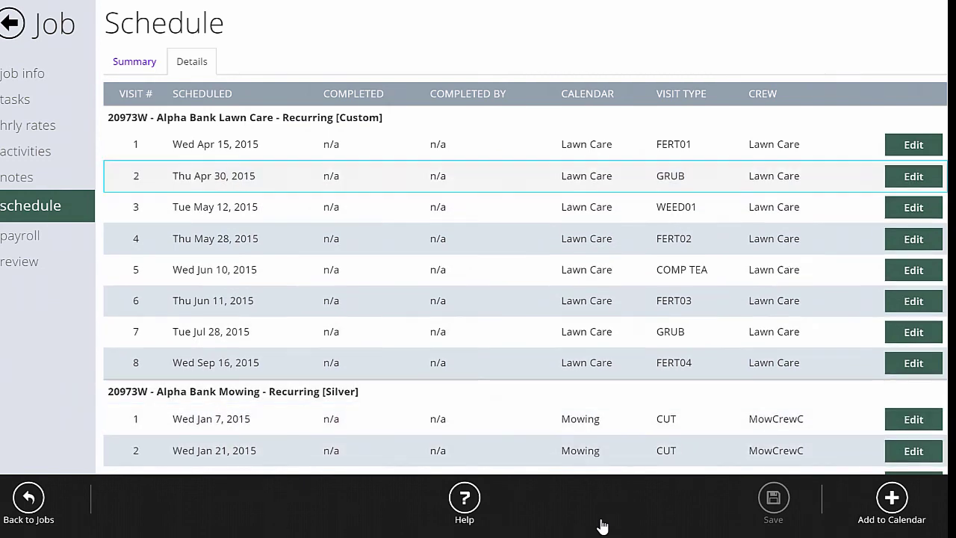
key(Down)
key(Down)
key(Down)
key(Down)
key(Down)
key(Up)
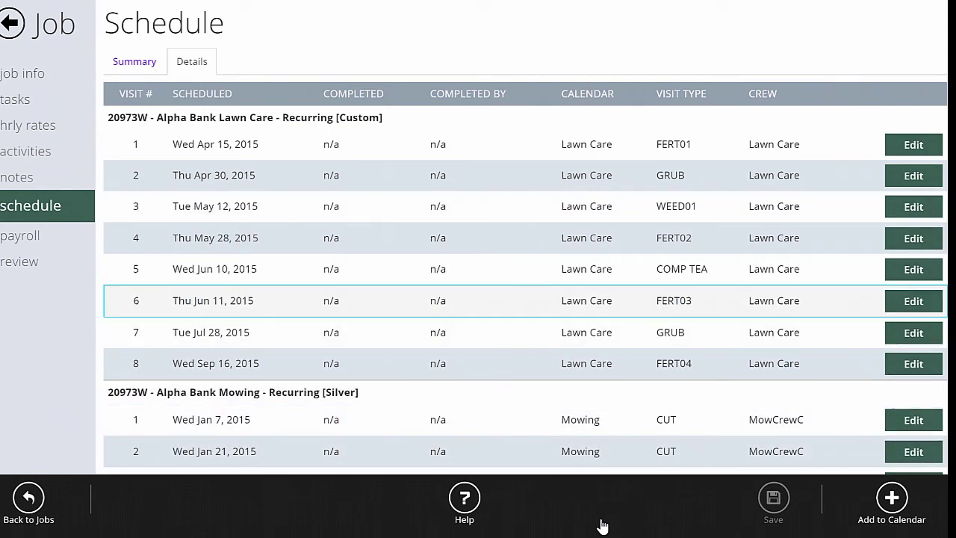
key(Up)
key(Down)
key(Down)
key(Up)
key(Up)
key(Up)
key(Down)
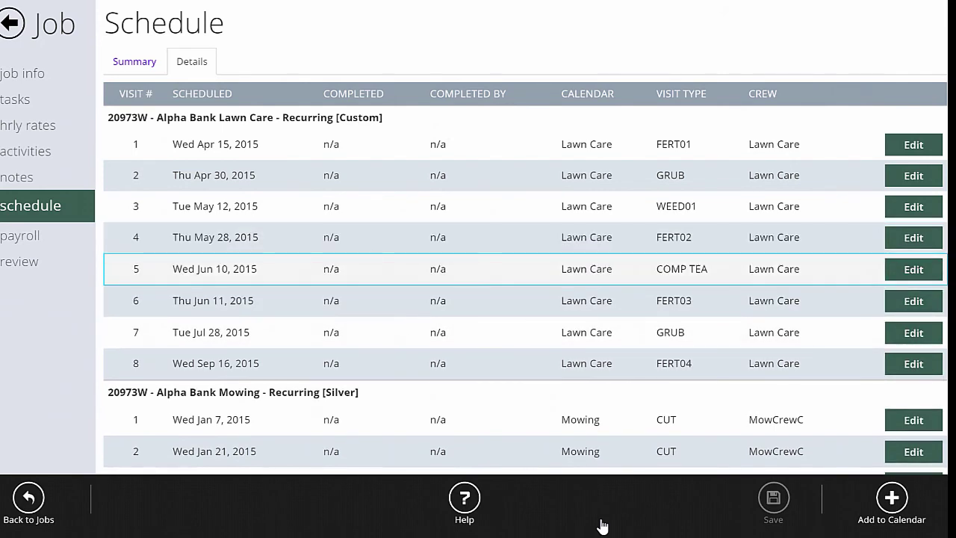
key(Up)
key(Down)
key(Up)
key(Up)
key(Up)
key(Up)
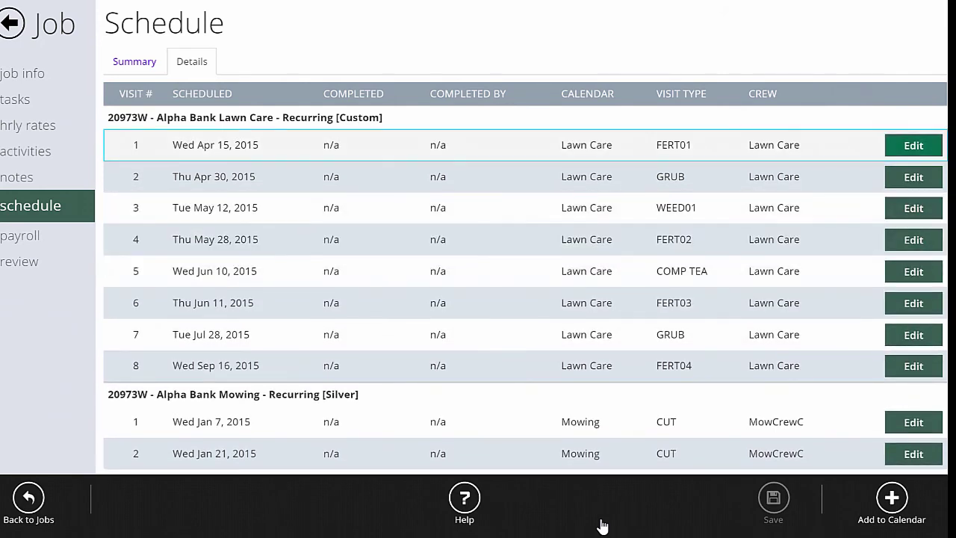
- Open lawn care visit 1 for editing and choose to move today's visit to a new date
key(Return)
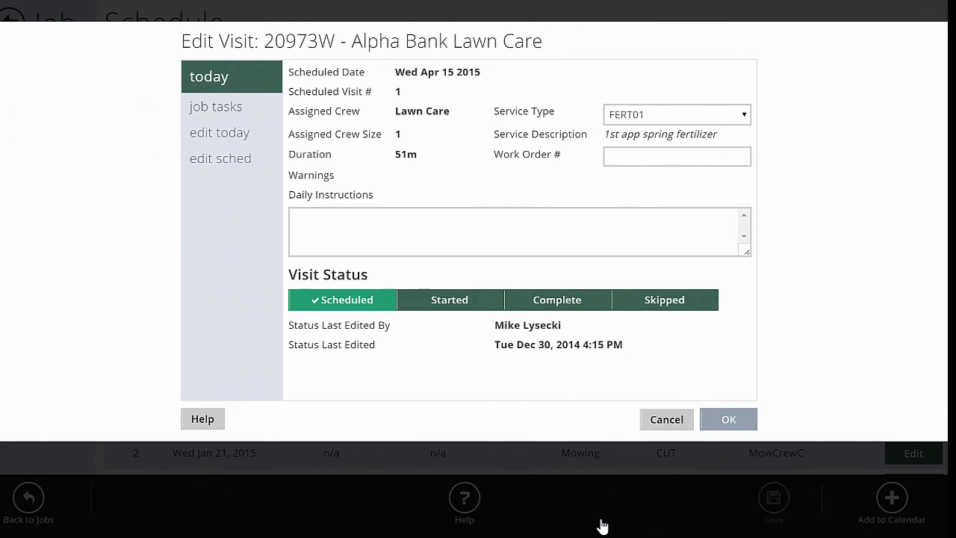
key(Return)
key(alt+Down)
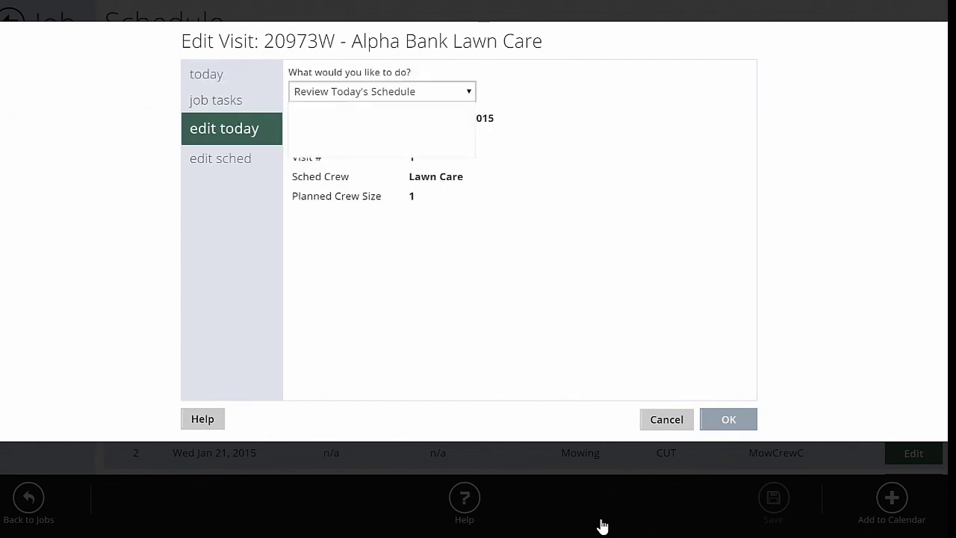
key(Down)
key(Down)
key(Down)
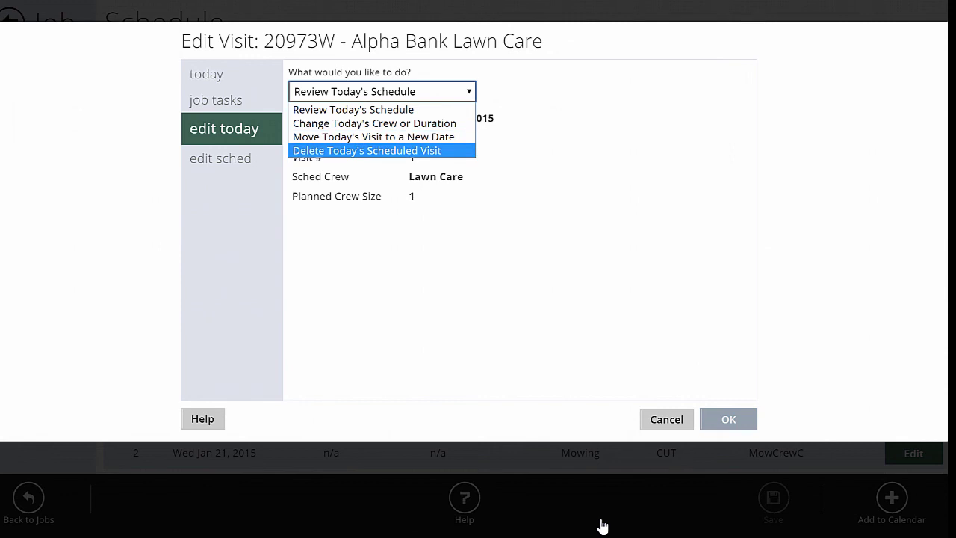
key(Up)
key(Return)
key(Tab)
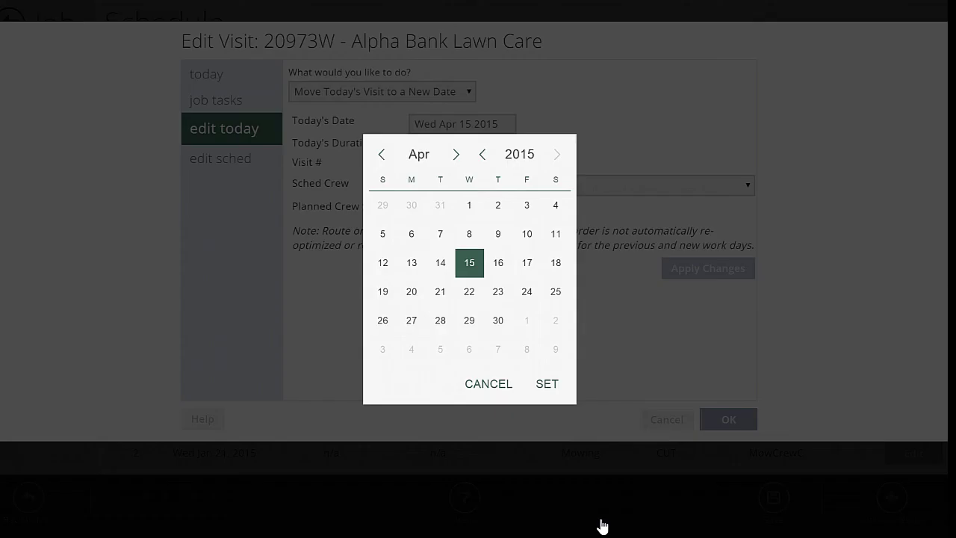
- Set the visit's new date to Fri Apr 17 2015, then apply and confirm the change
key(Right)
key(Right)
key(Tab)
key(Return)
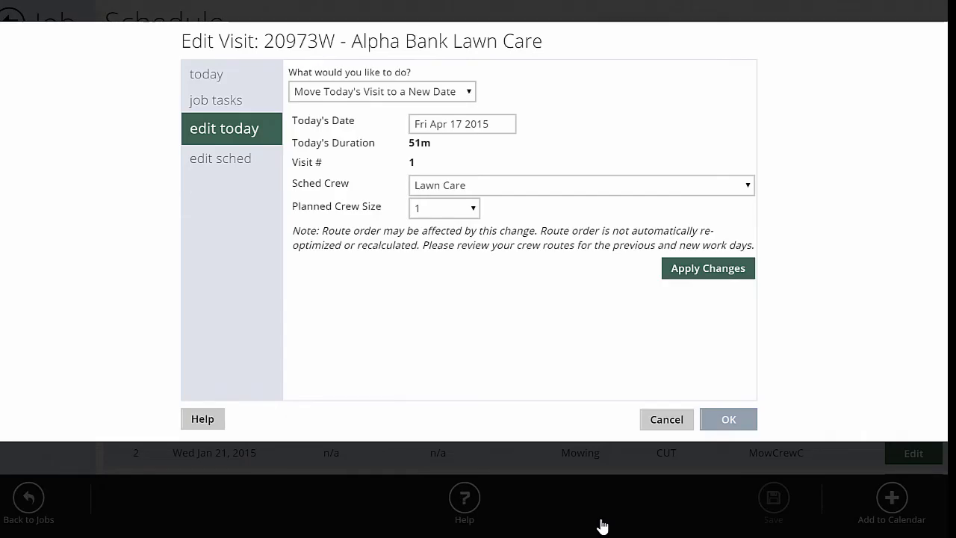
key(Tab)
key(Return)
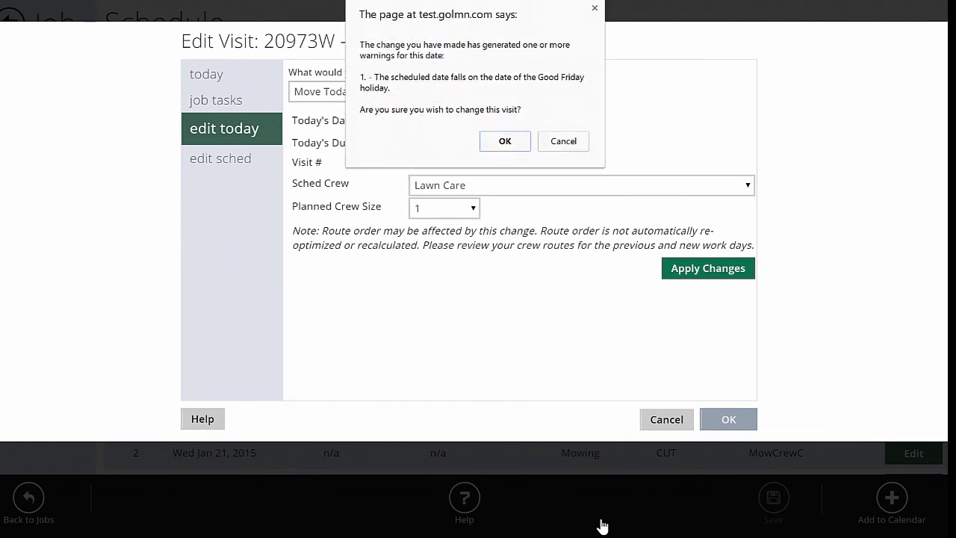
key(Return)
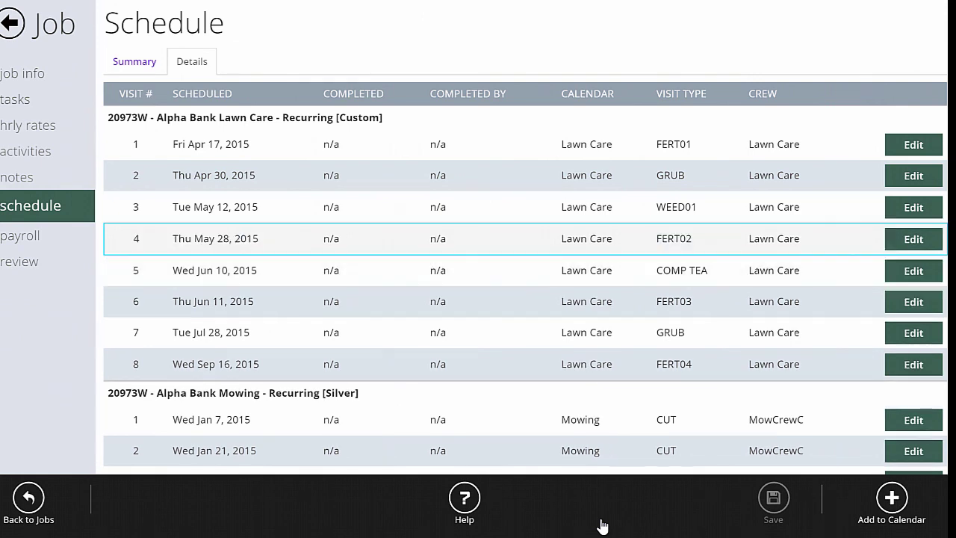
key(Up)
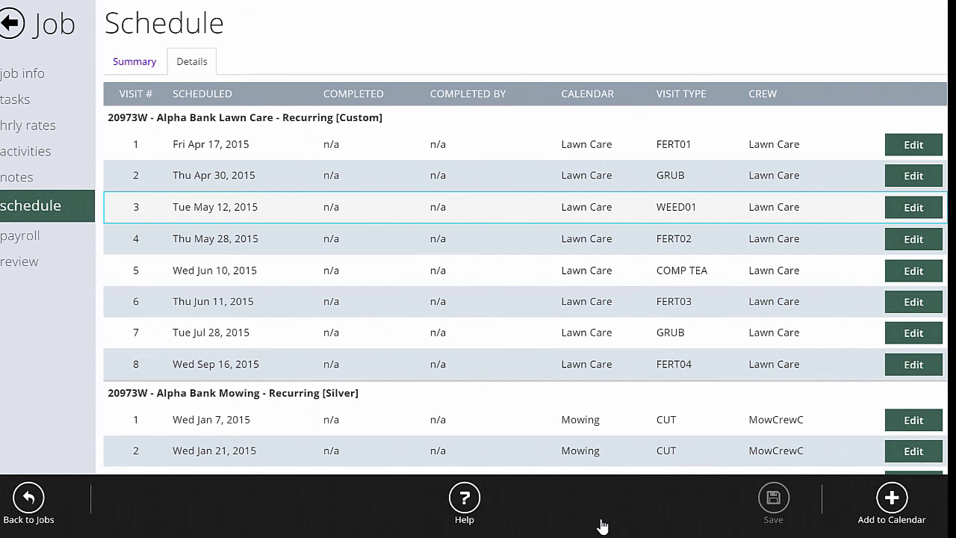
key(Down)
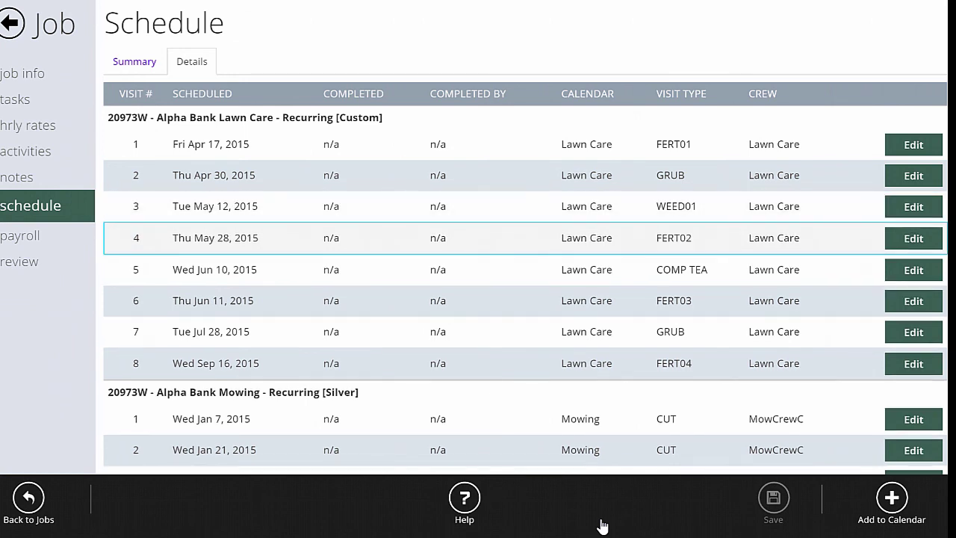
key(Up)
key(Down)
key(Down)
key(Down)
key(Down)
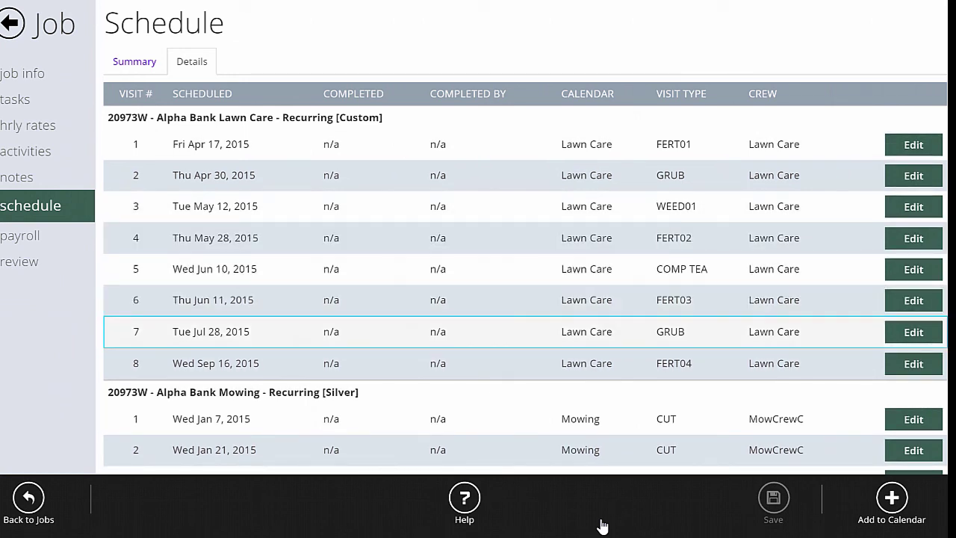